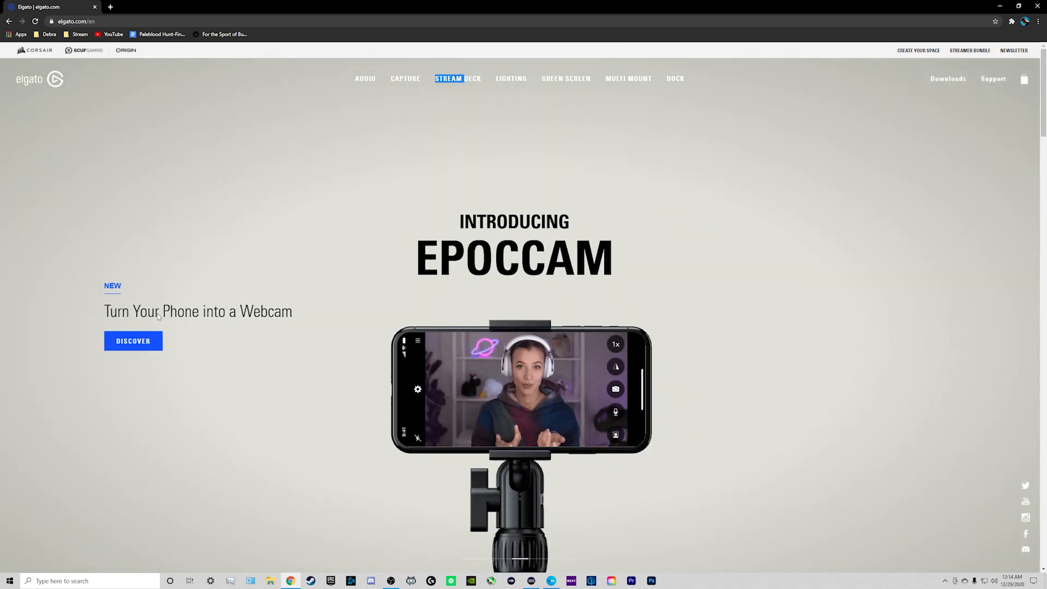
- Open the Elgato downloads page and filter it to the Stream Deck product for Windows
mouse_move(446, 82)
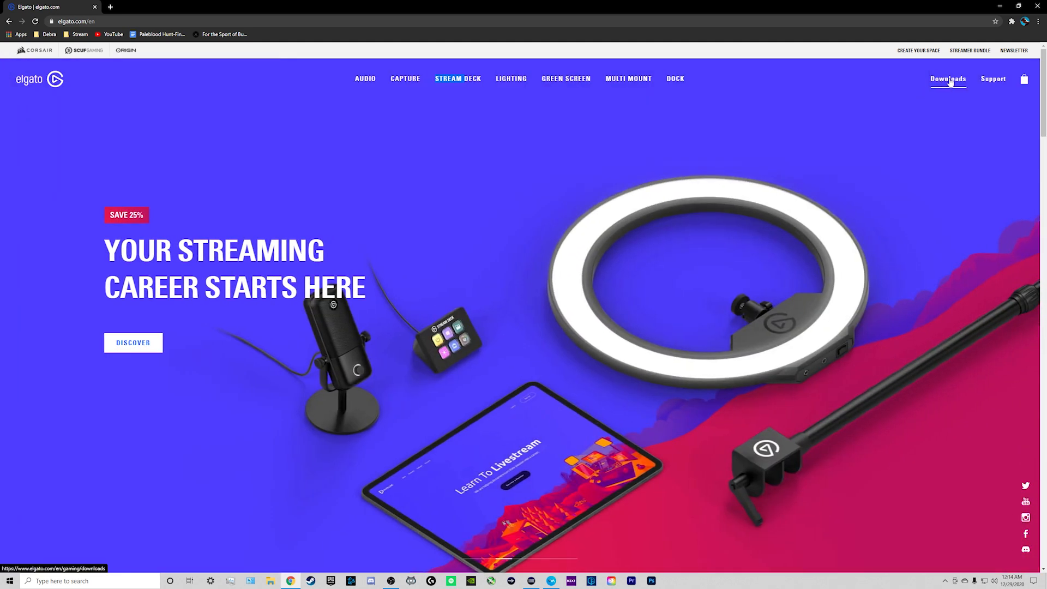
click(949, 80)
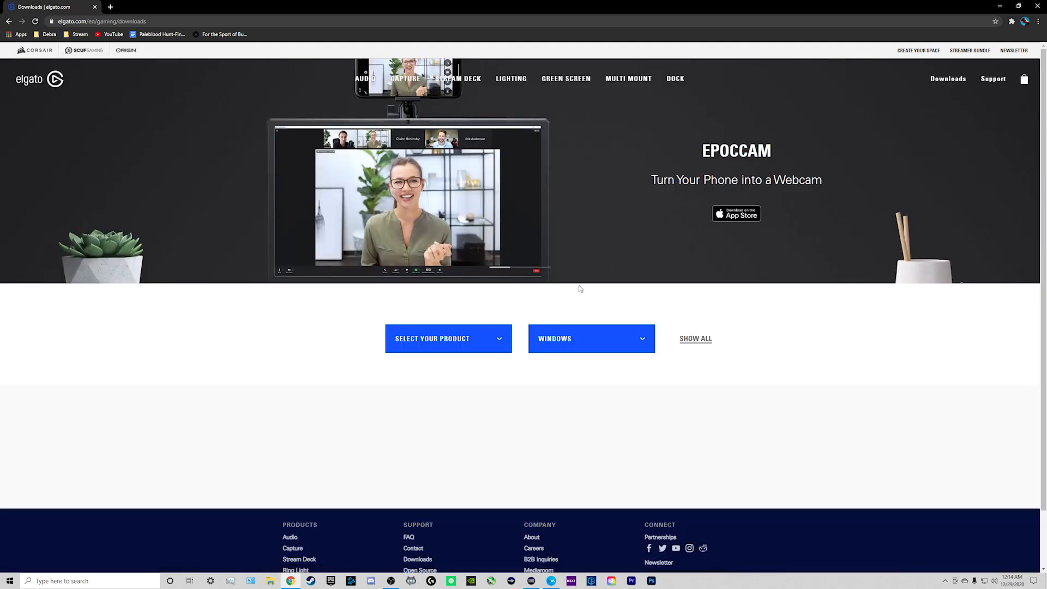
click(485, 343)
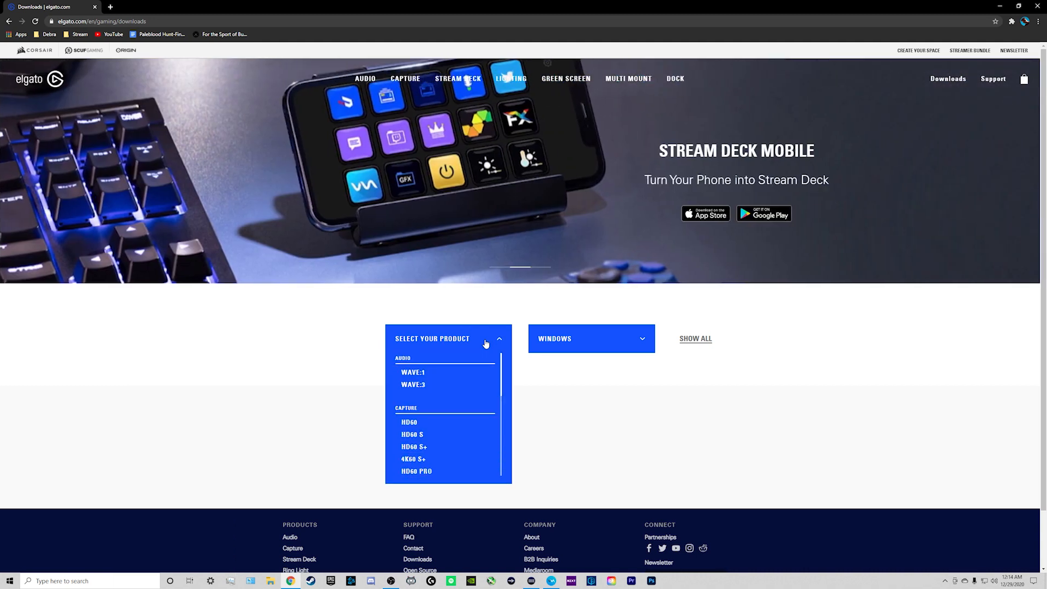
scroll(438, 397, down, 5)
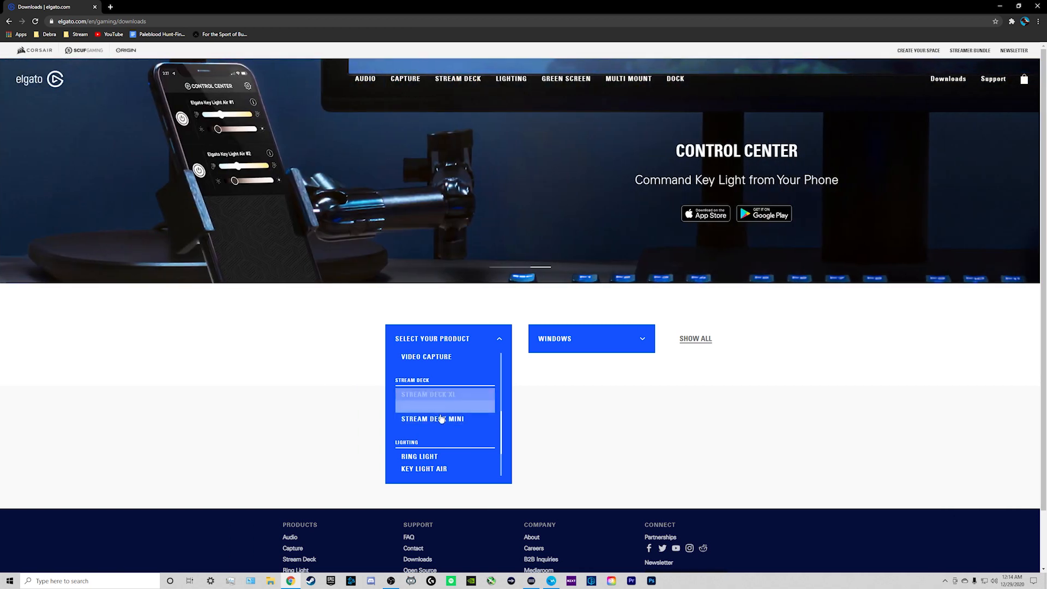
click(445, 407)
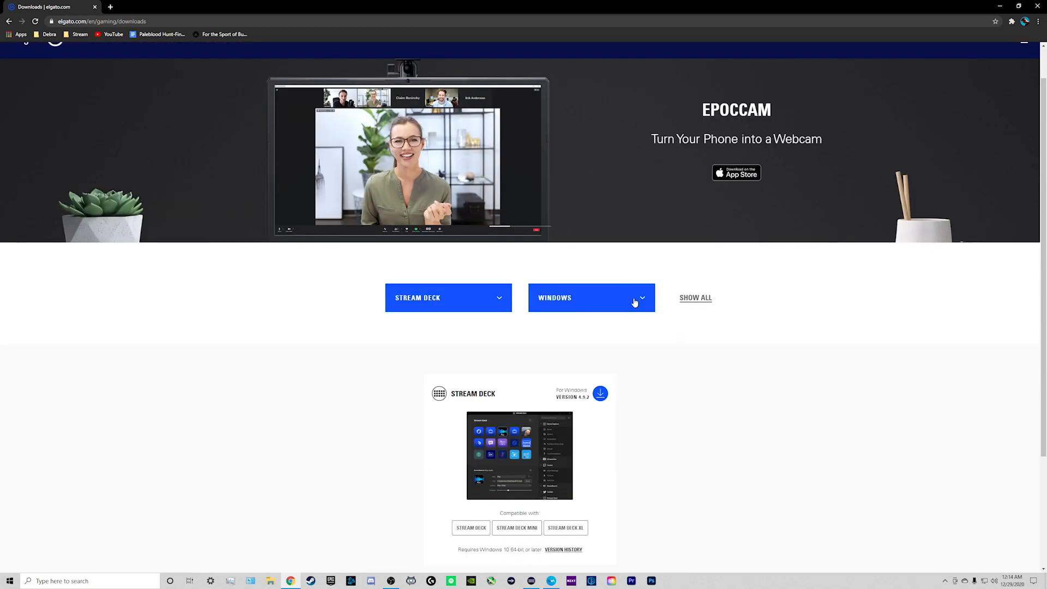
click(635, 302)
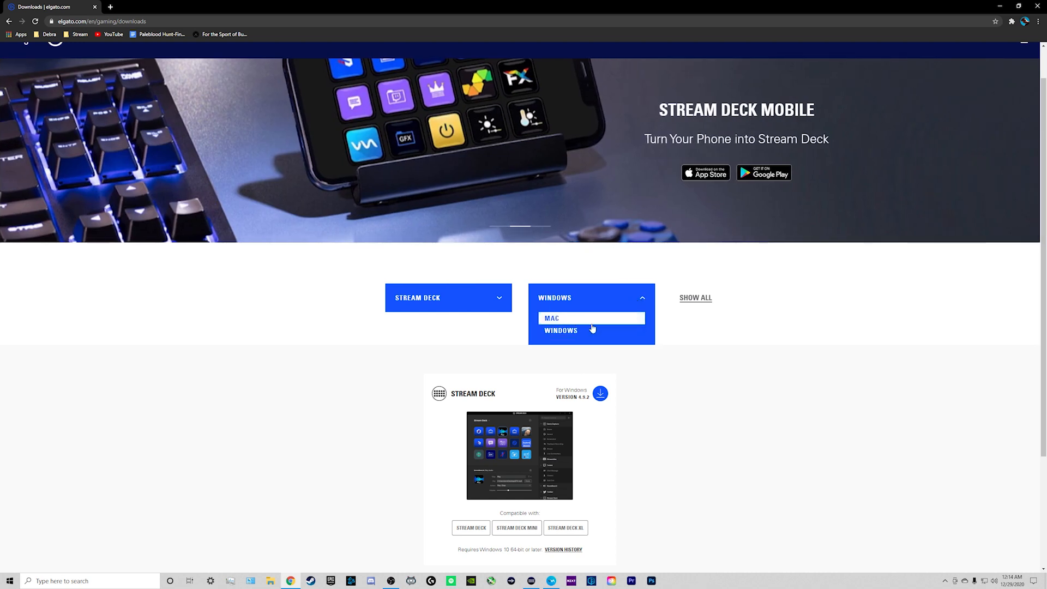
click(594, 330)
scroll(594, 331, down, 2)
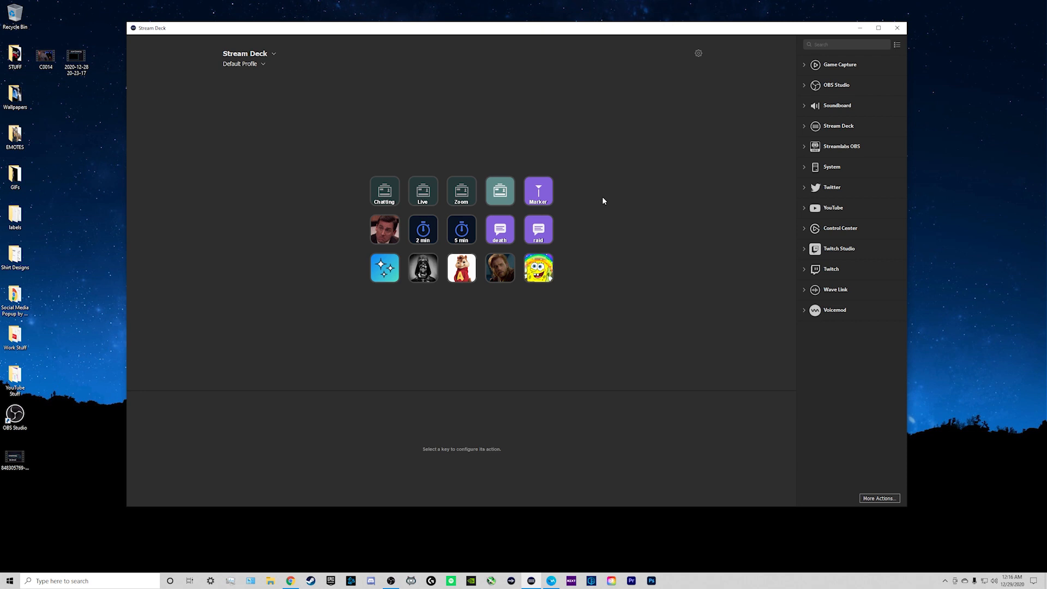
- Examine the settings of the Twitch stream marker key and the Voicemod soundboard keys in the default profile
click(544, 192)
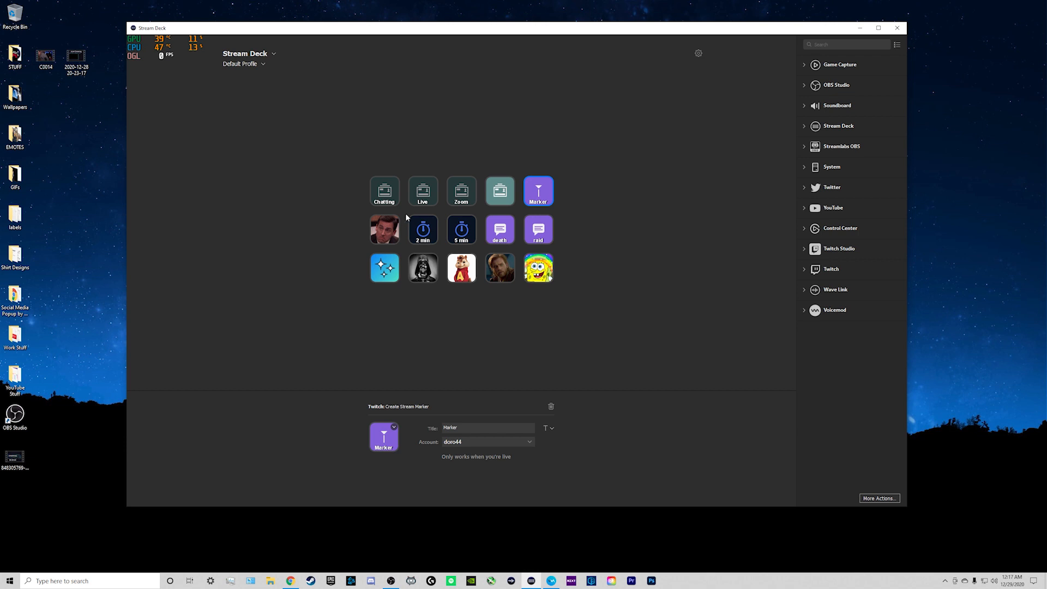
click(390, 232)
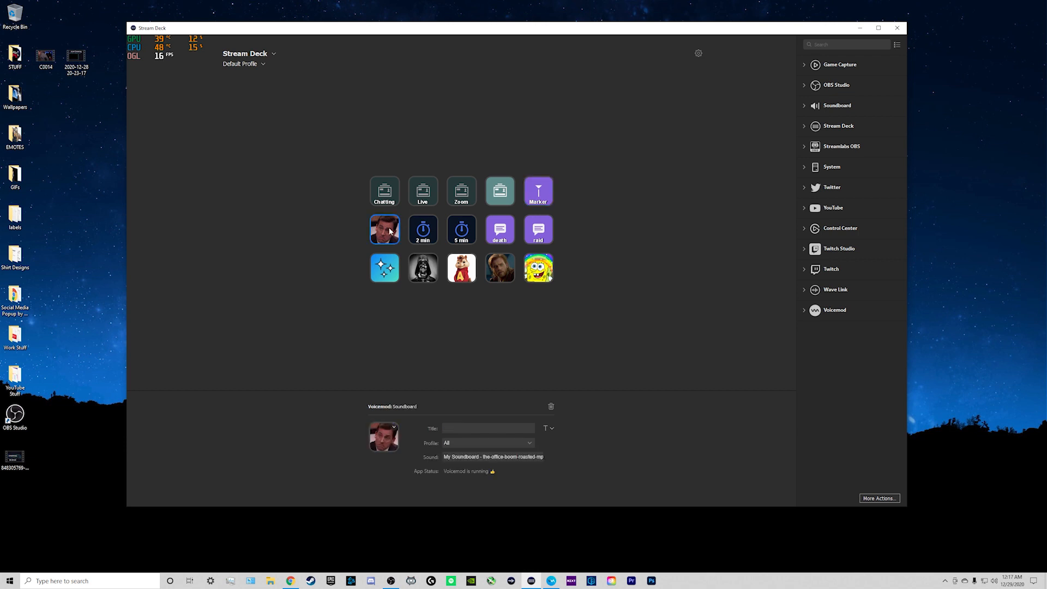
click(511, 268)
click(542, 269)
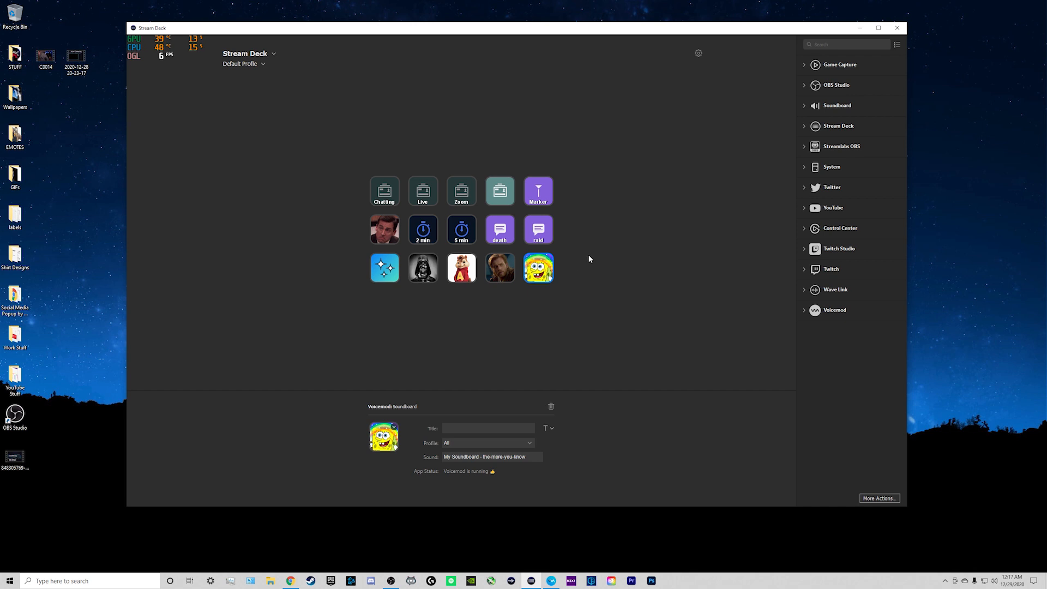
click(381, 233)
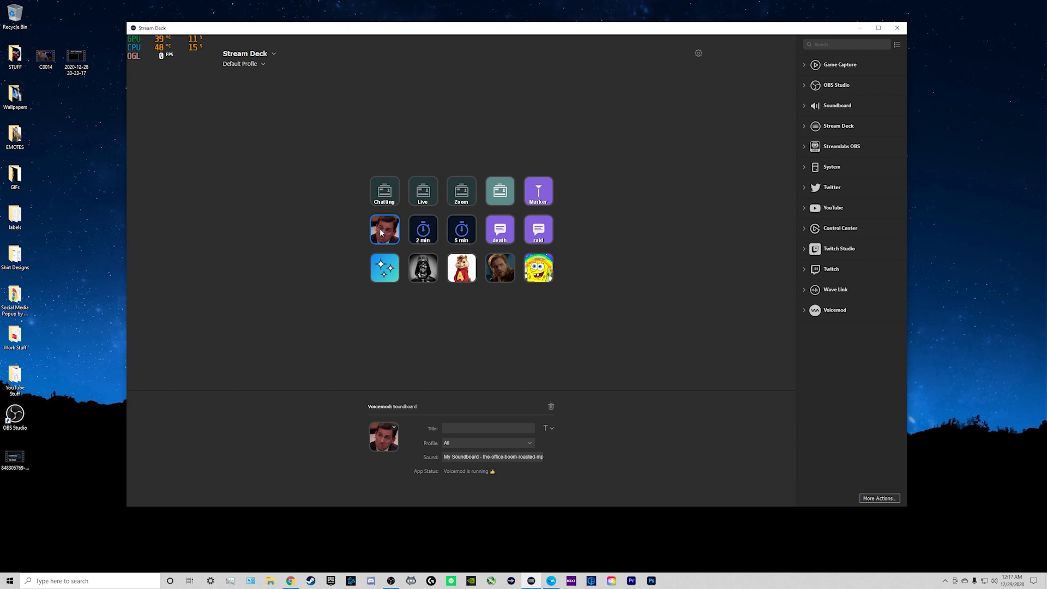
click(539, 268)
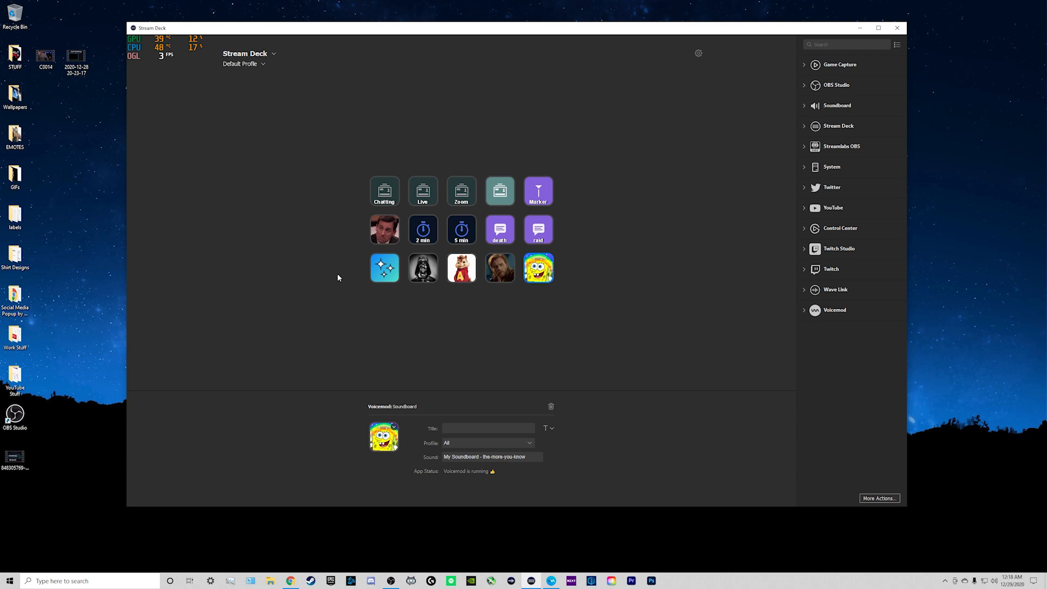
- Review the Voicemod voice changer keys for the clean, deep and chipmunk voices
click(384, 273)
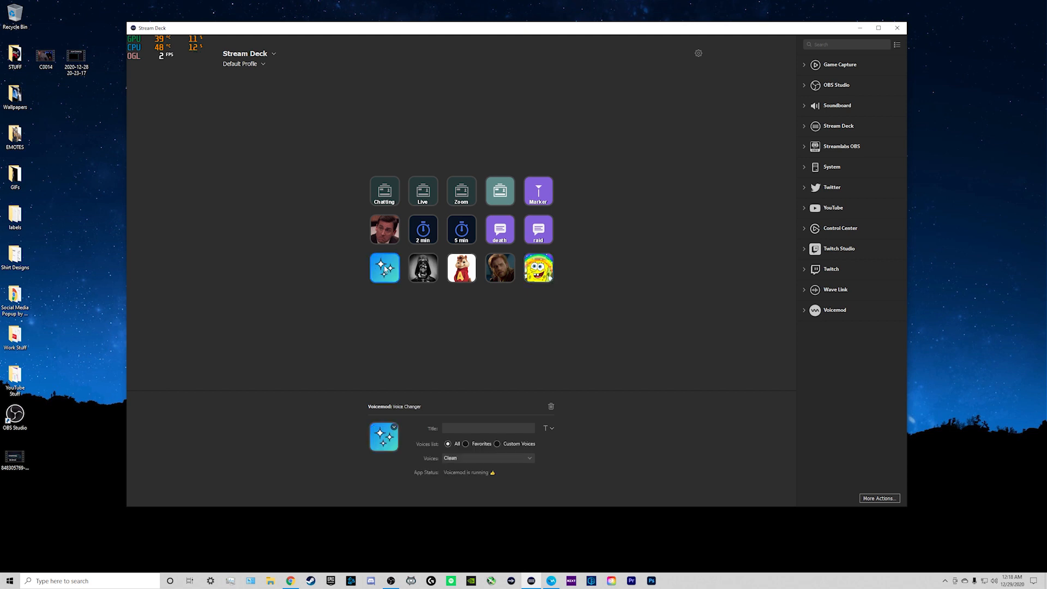
click(424, 269)
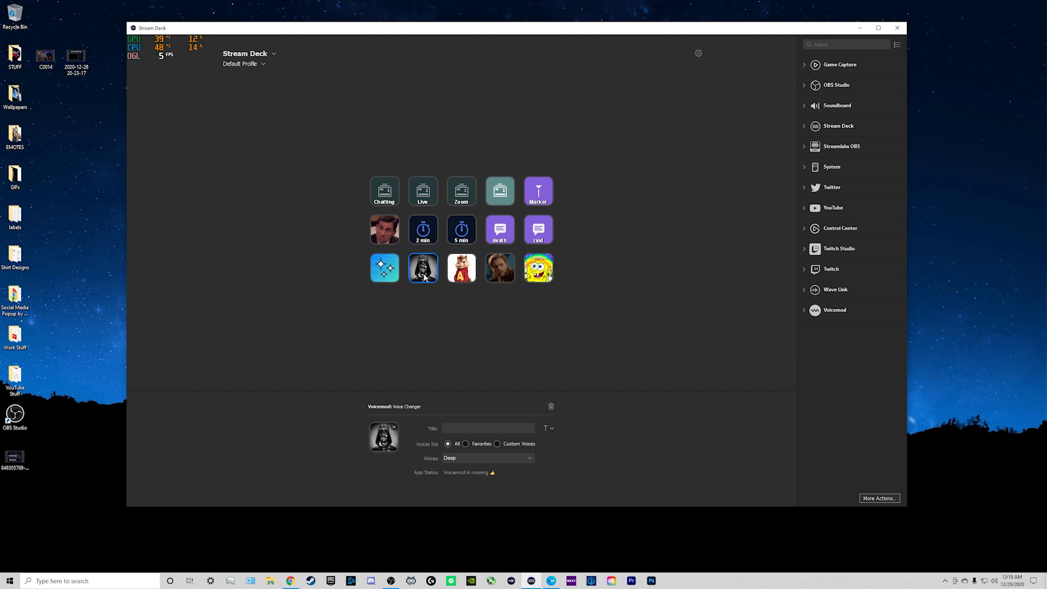
click(463, 270)
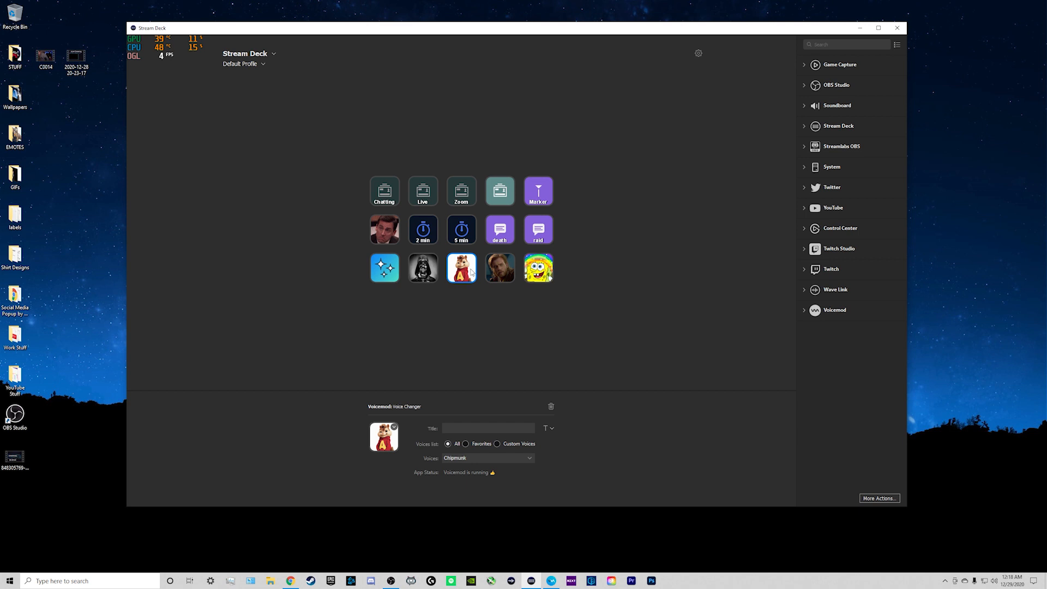
click(384, 269)
- Check how the 2 min and 5 min timer keys and the death and raid chat message keys are configured
click(423, 230)
click(458, 230)
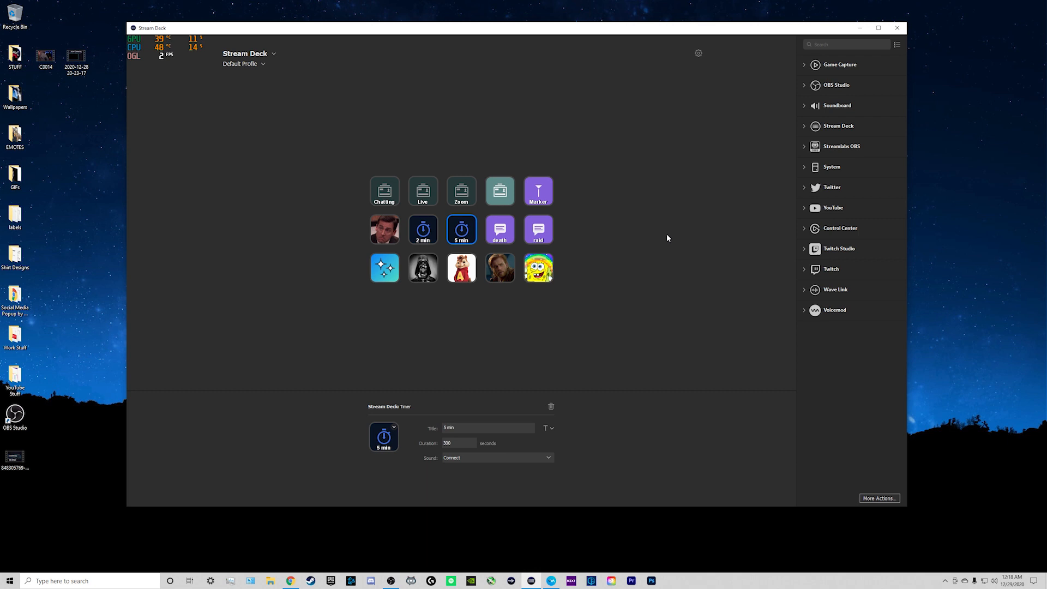
click(502, 230)
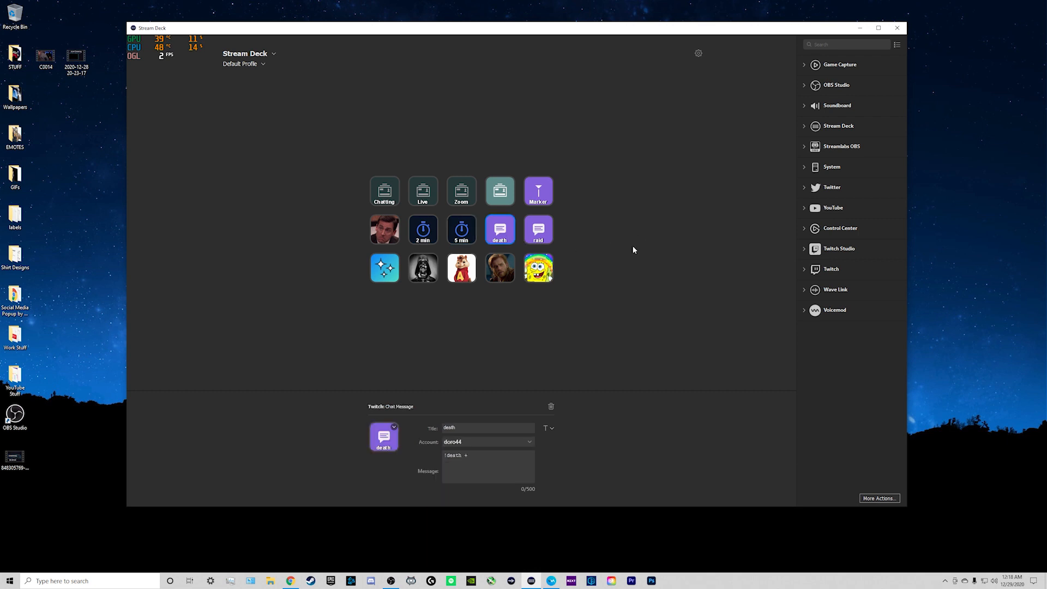
click(548, 233)
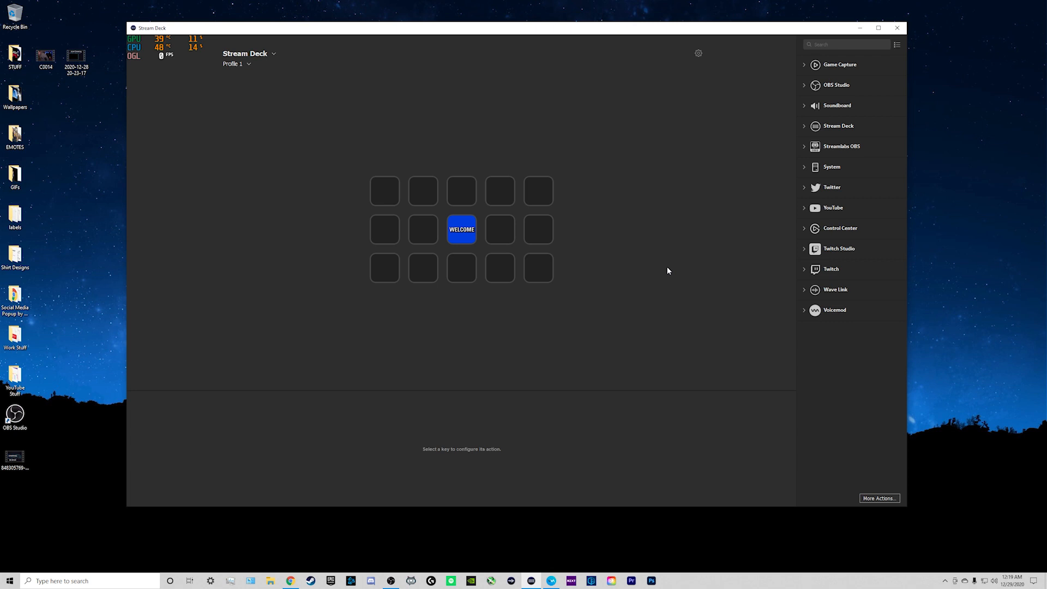
- Delete the Welcome website key from Profile 1
click(461, 232)
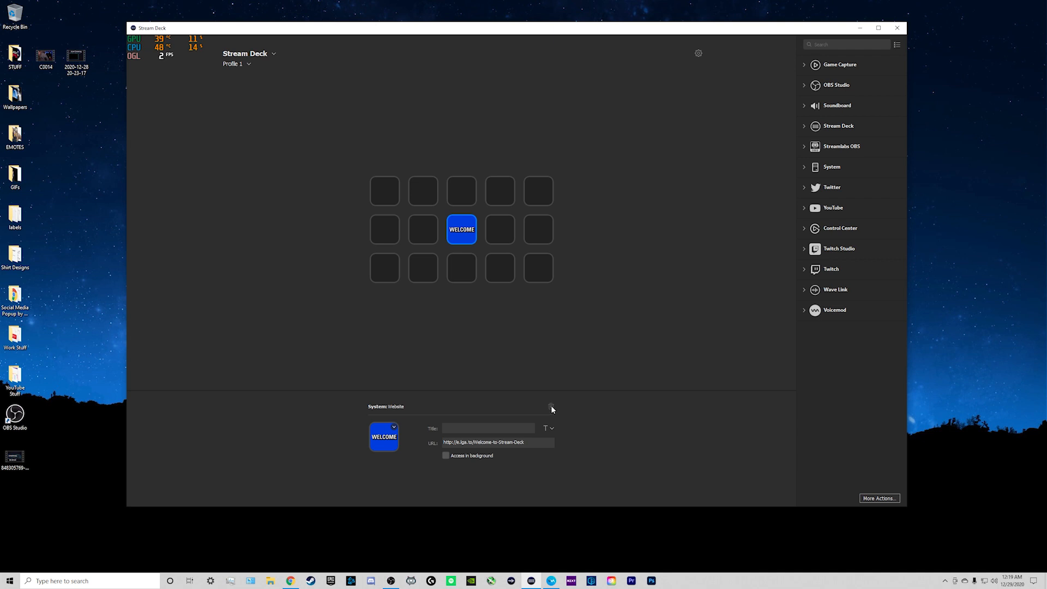
click(551, 407)
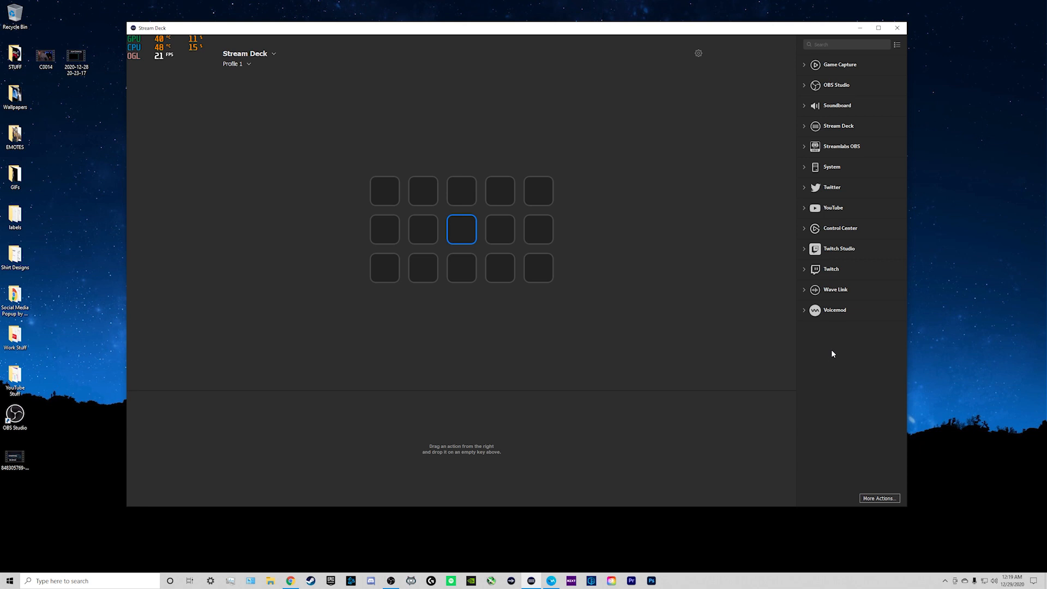
- Search the additional actions catalogue for "twi" to view the Twitch plugins, and close the catalogue
click(880, 499)
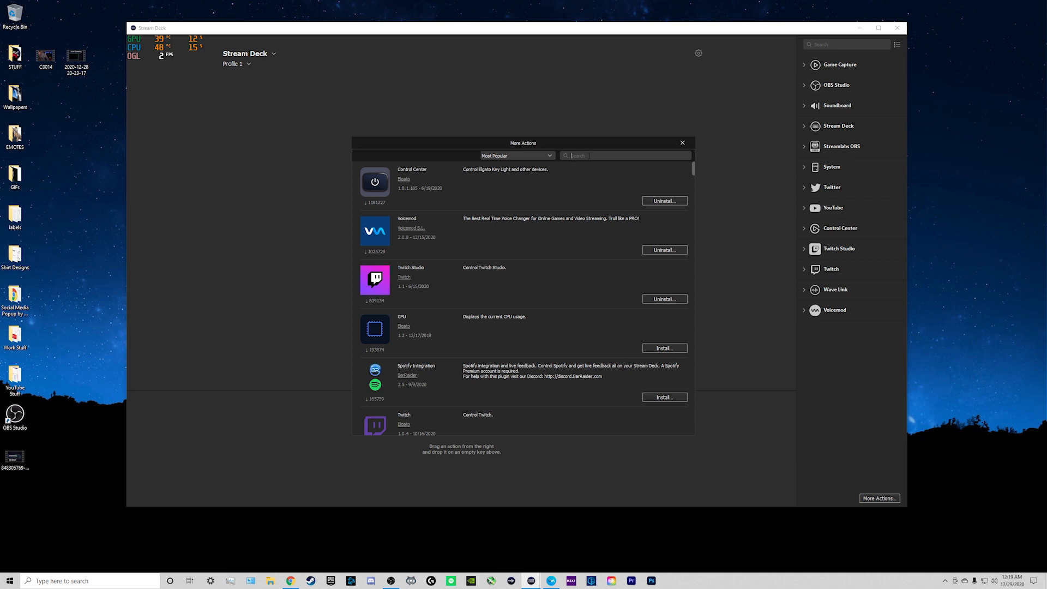
text(twi)
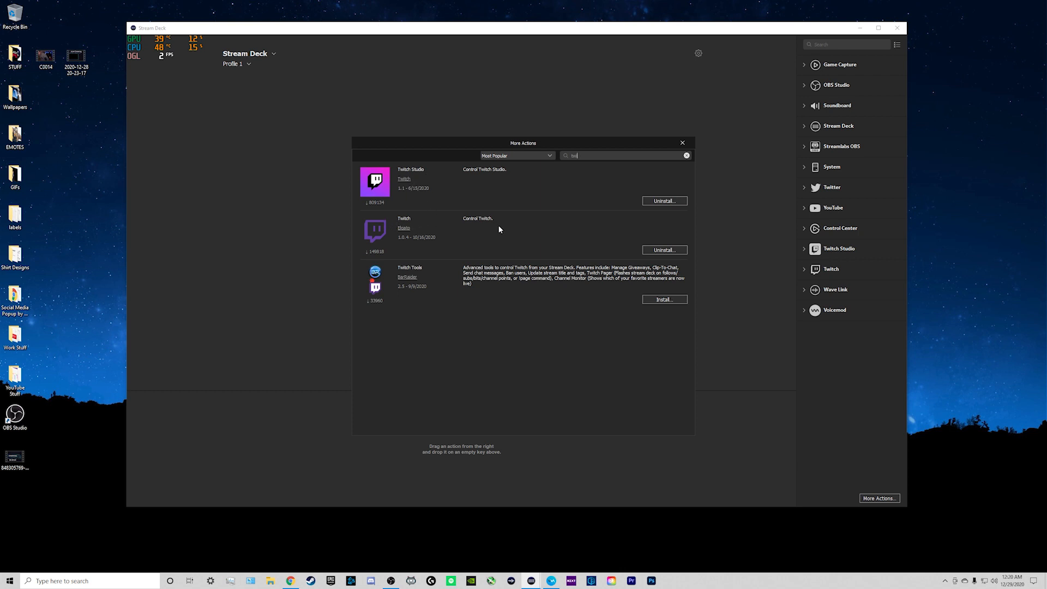
key(Escape)
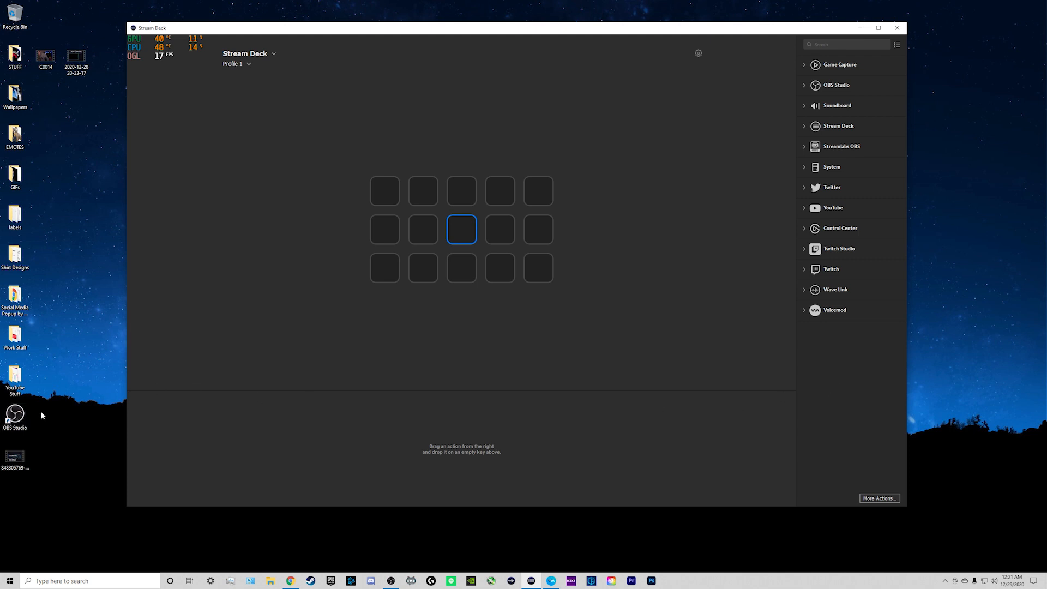
drag(1046, 82, 632, 63)
drag(632, 64, 641, 65)
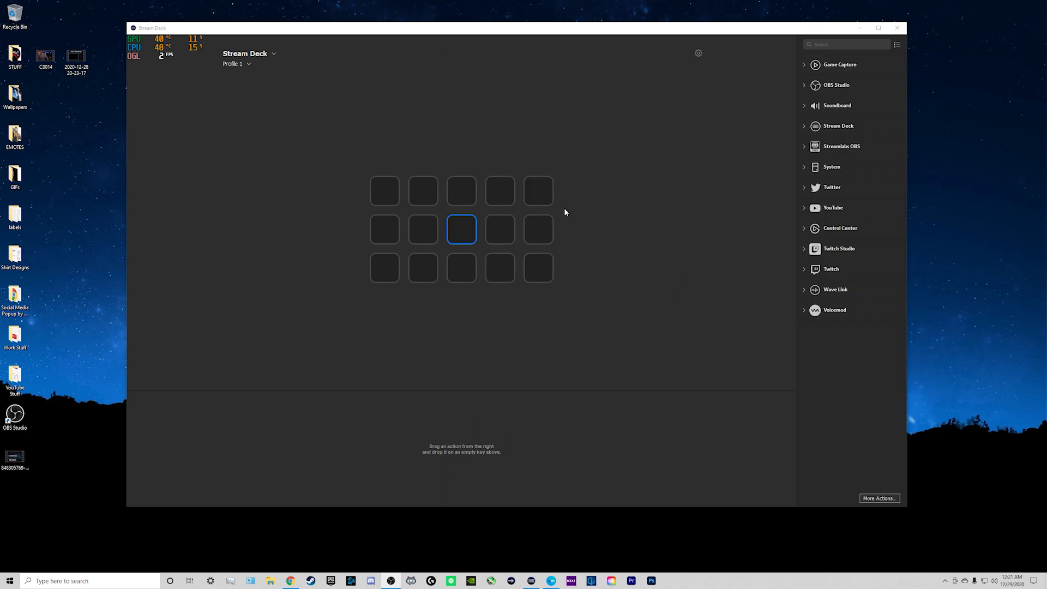
- Assign the OBS Studio Scene action to the first key in the top row of the empty profile
click(381, 190)
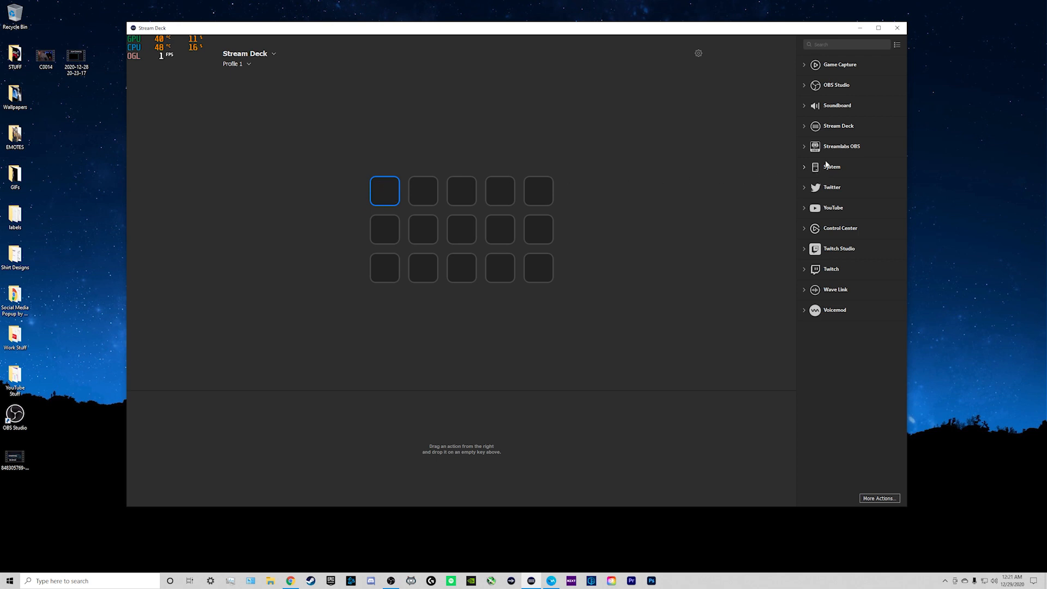
click(803, 84)
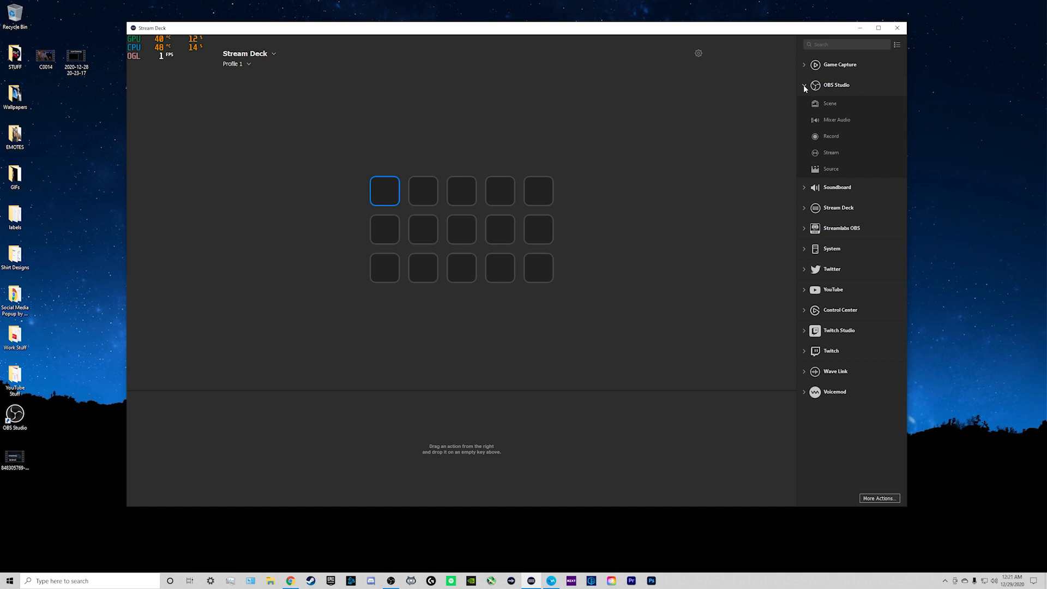
drag(839, 102, 387, 195)
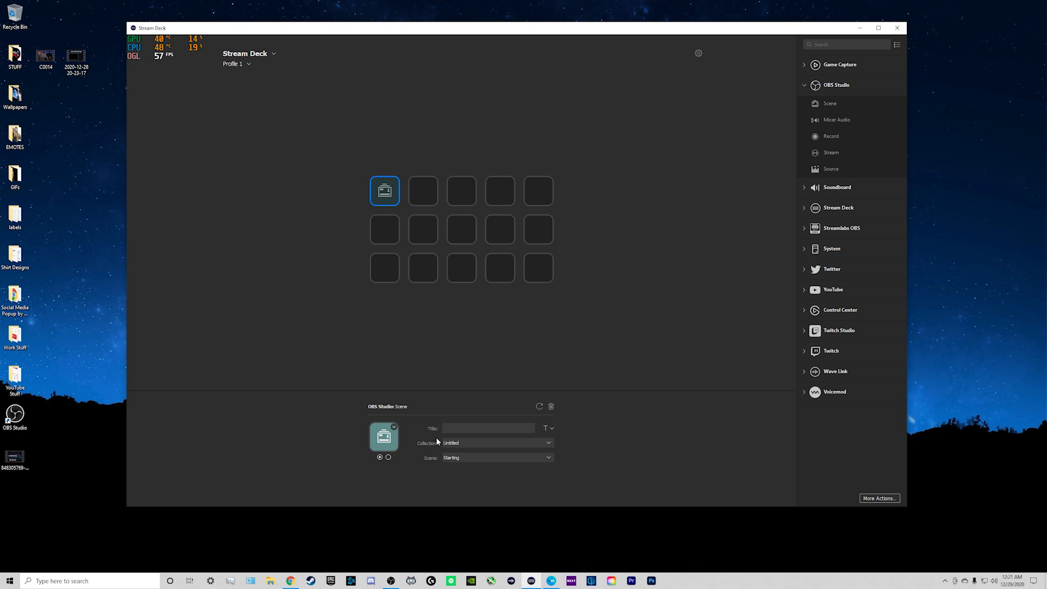
- Configure the scene key with the Untitled collection, the Starting scene and the title "Starting"
click(518, 443)
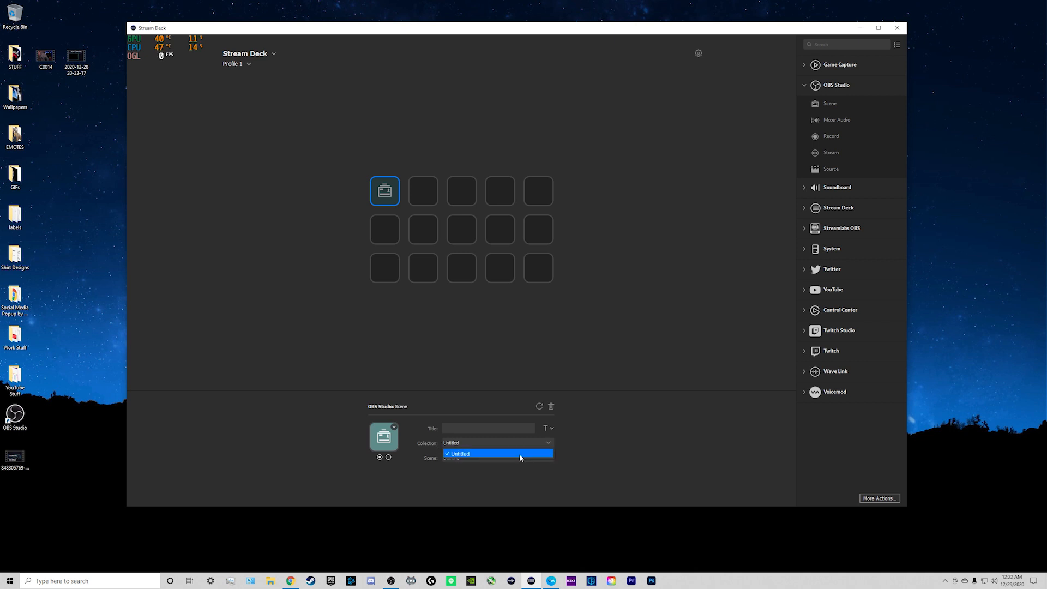
click(519, 454)
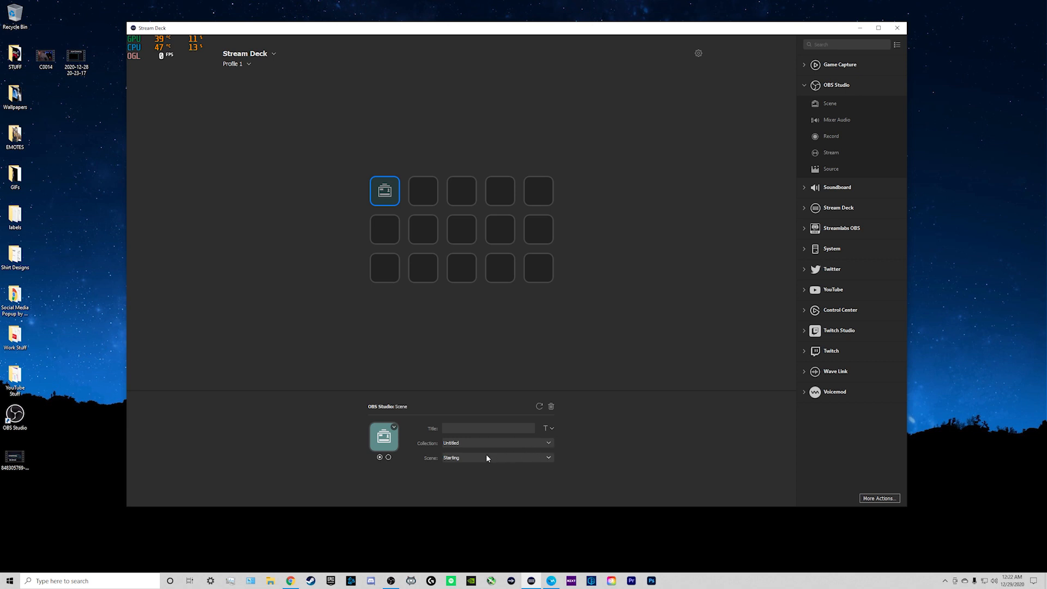
click(549, 460)
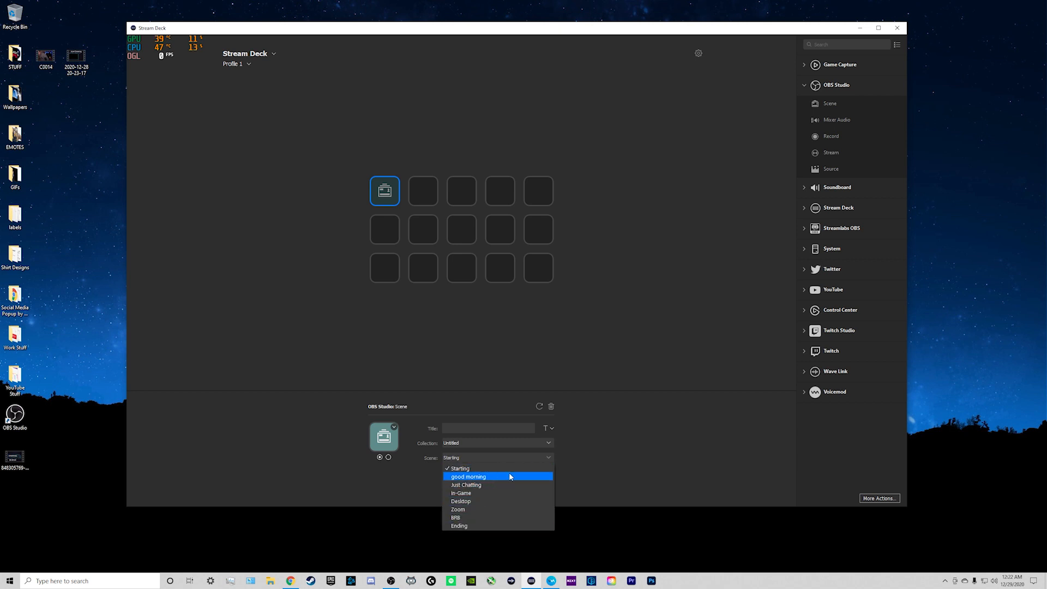
click(473, 469)
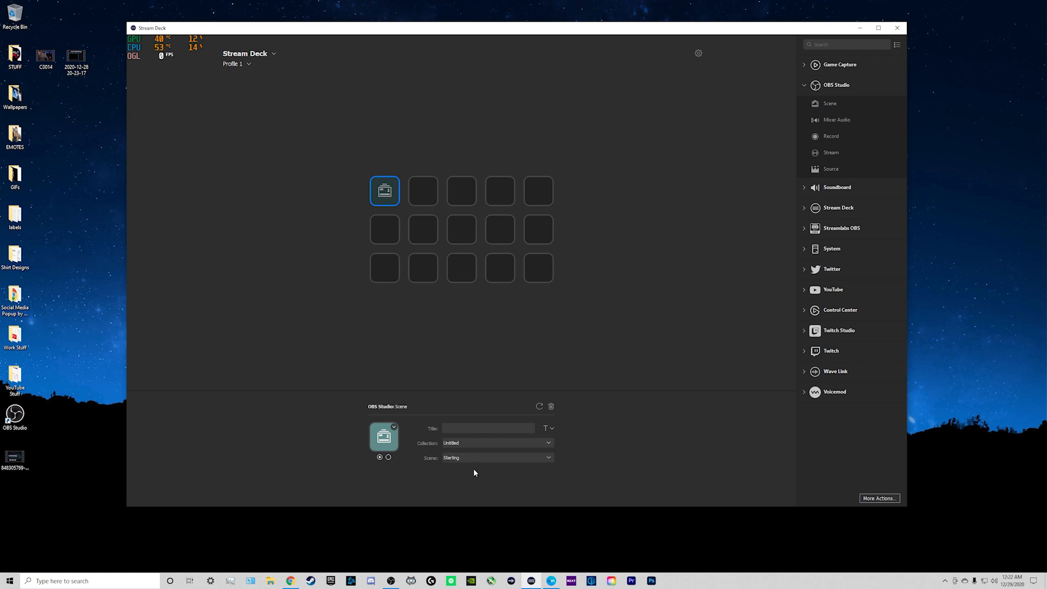
click(478, 429)
text(Starting)
- Begin creating a new icon for the Starting key in Key Creator and import the picture of a runner at the starting line
click(395, 429)
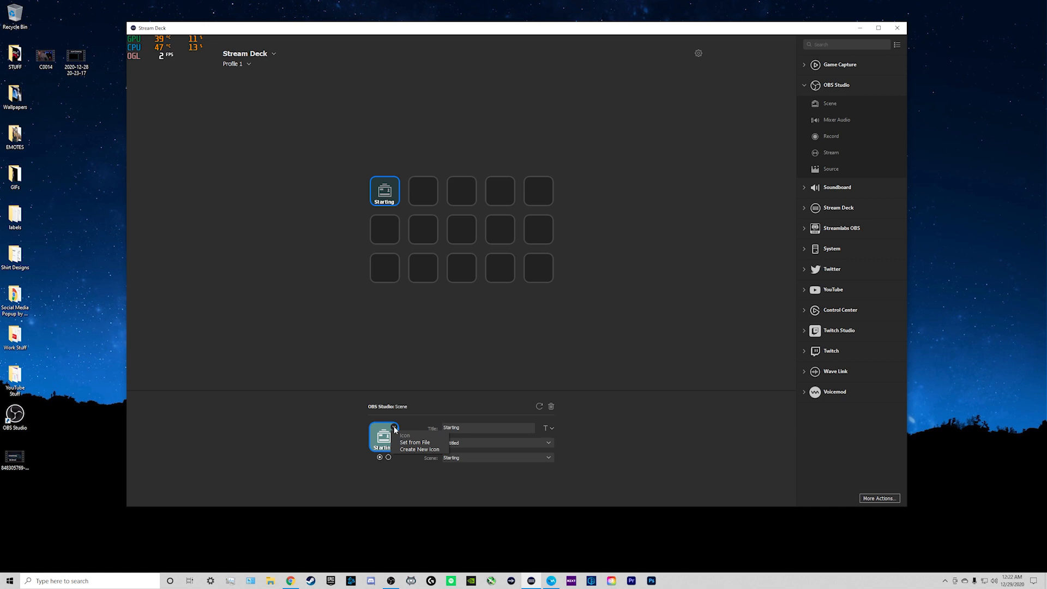
click(426, 449)
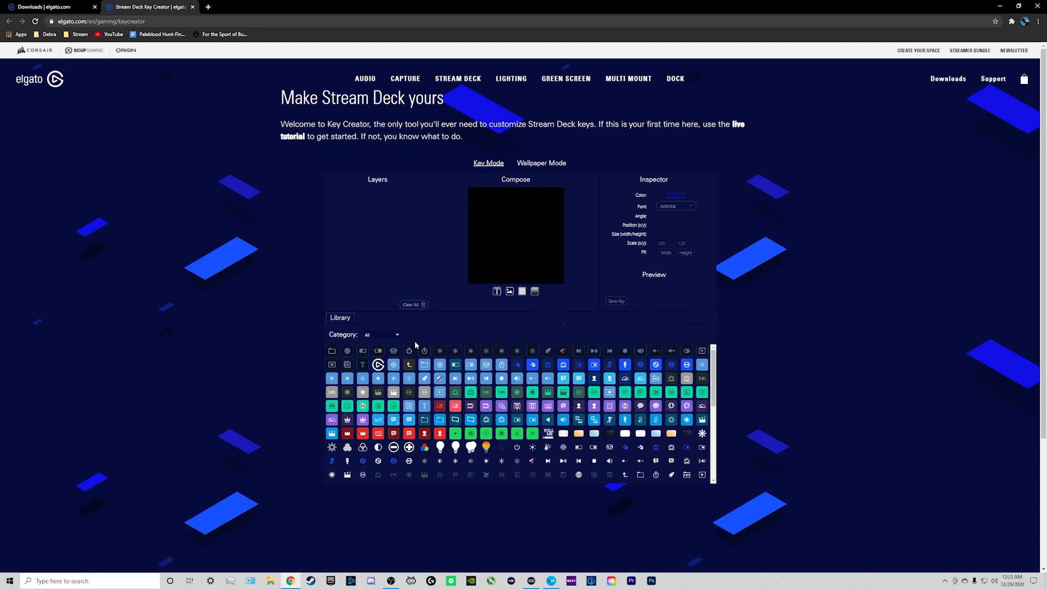
scroll(627, 410, down, 1)
scroll(625, 413, down, 3)
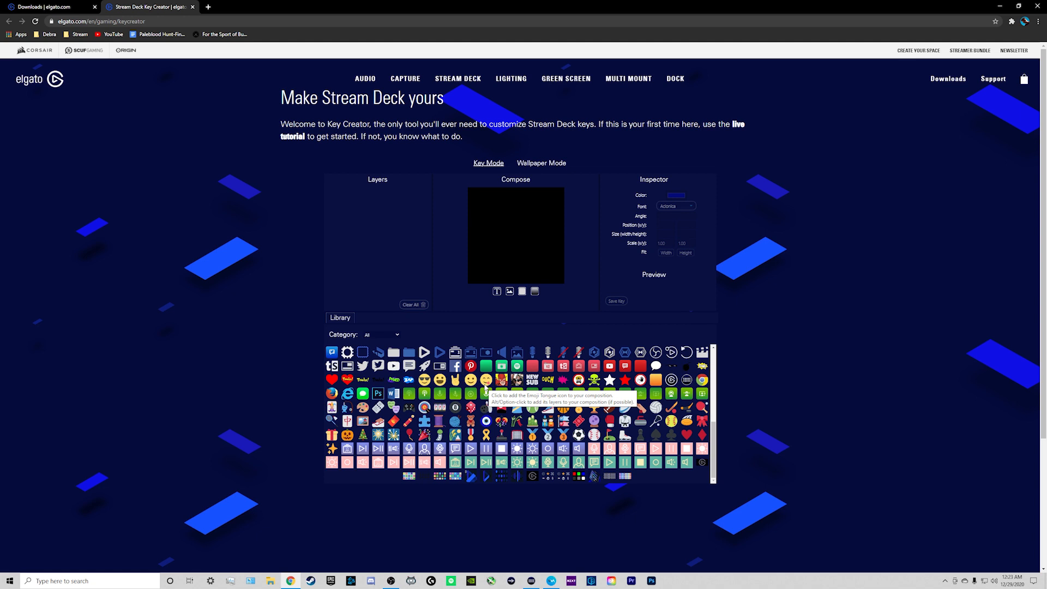
click(510, 295)
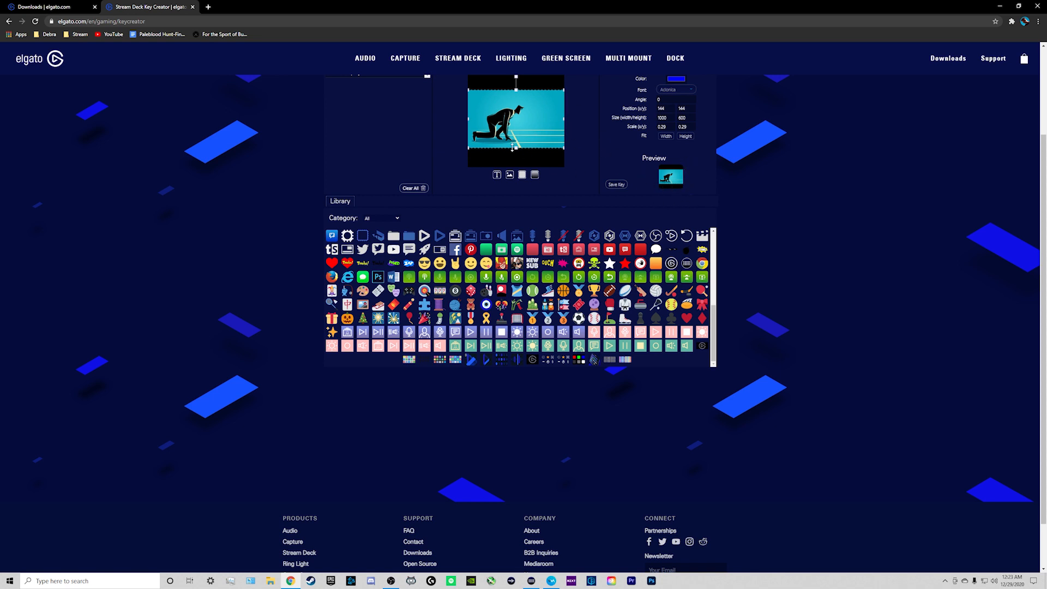
- Enlarge the runner picture until it fills the key canvas in Key Creator, and save the key image
drag(468, 148, 425, 185)
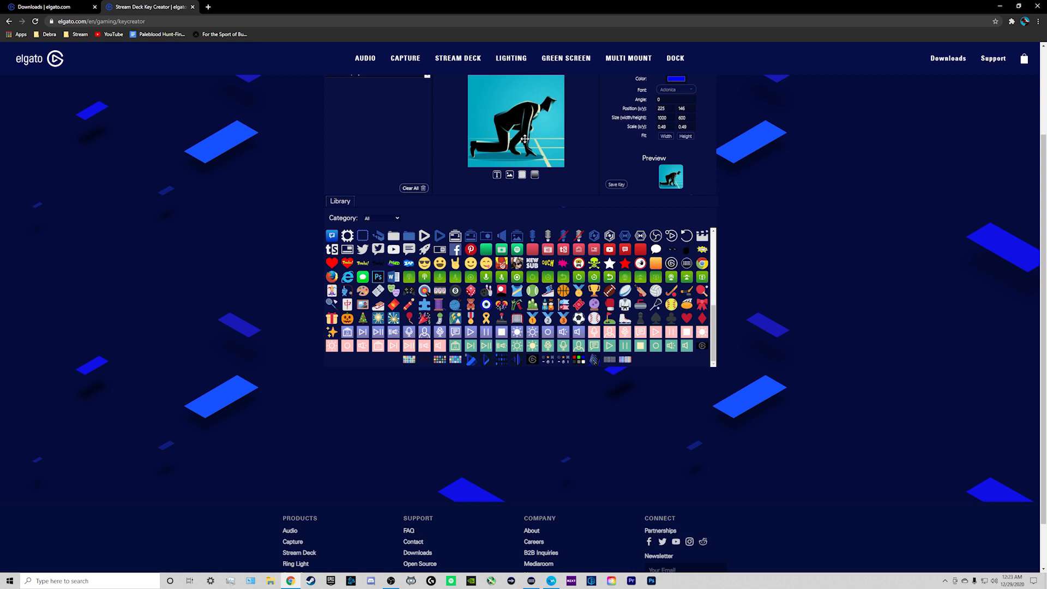
click(616, 185)
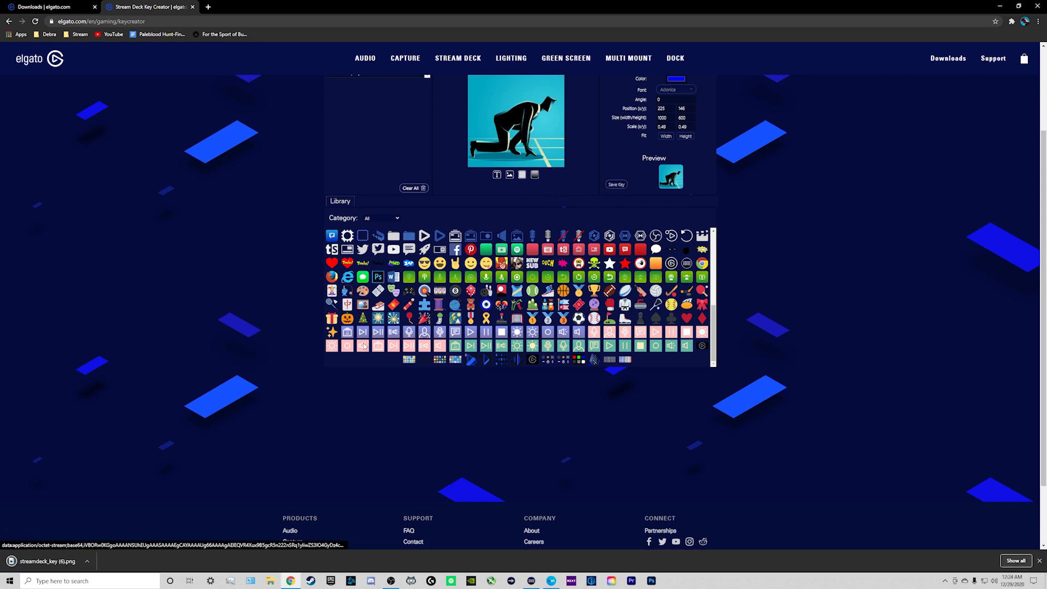
- Place the downloaded streamdeck_key (6).png on the desktop and return to the Stream Deck window
click(1019, 6)
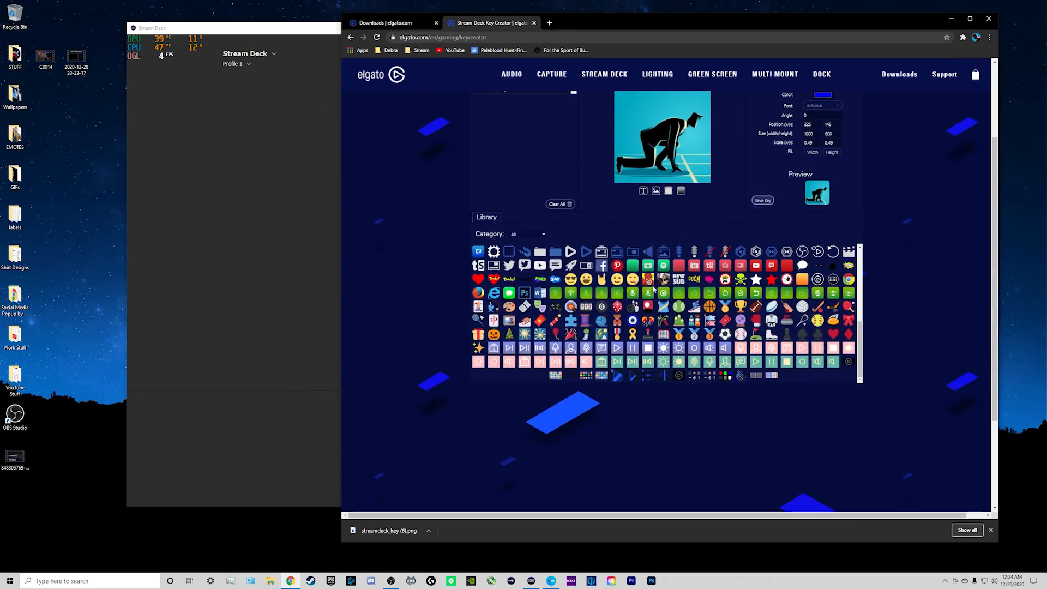
drag(397, 533, 45, 502)
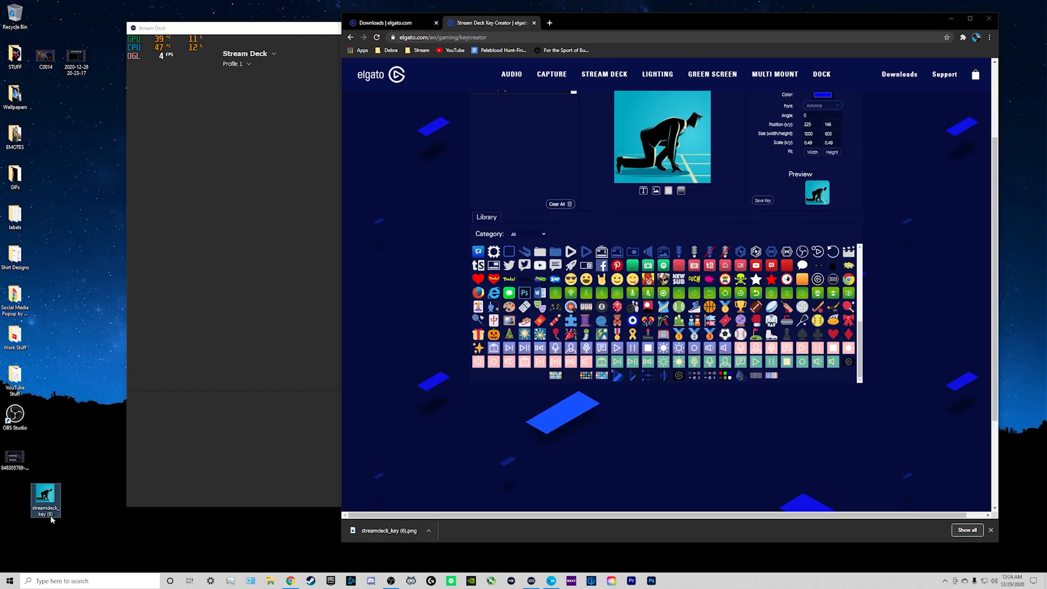
click(951, 19)
click(422, 366)
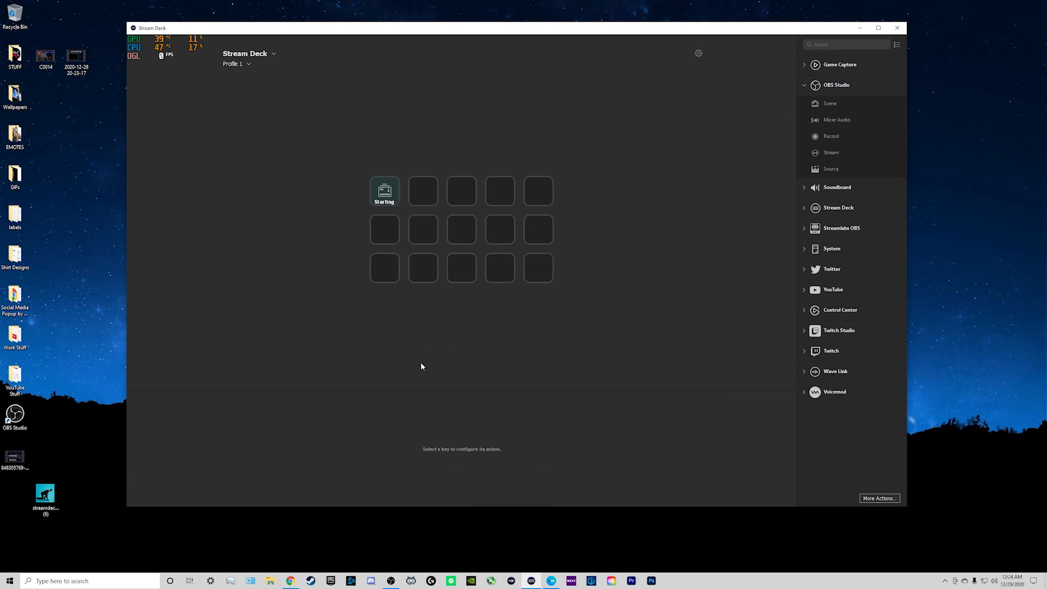
- Set the Starting scene key's icon from the saved streamdeck_key (6) image file
click(385, 188)
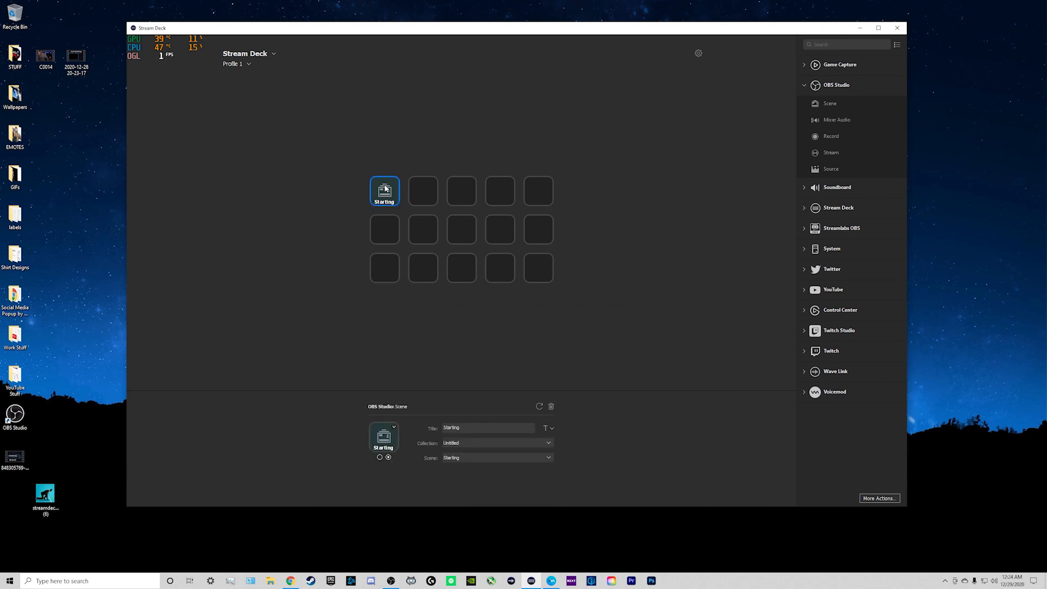
click(394, 428)
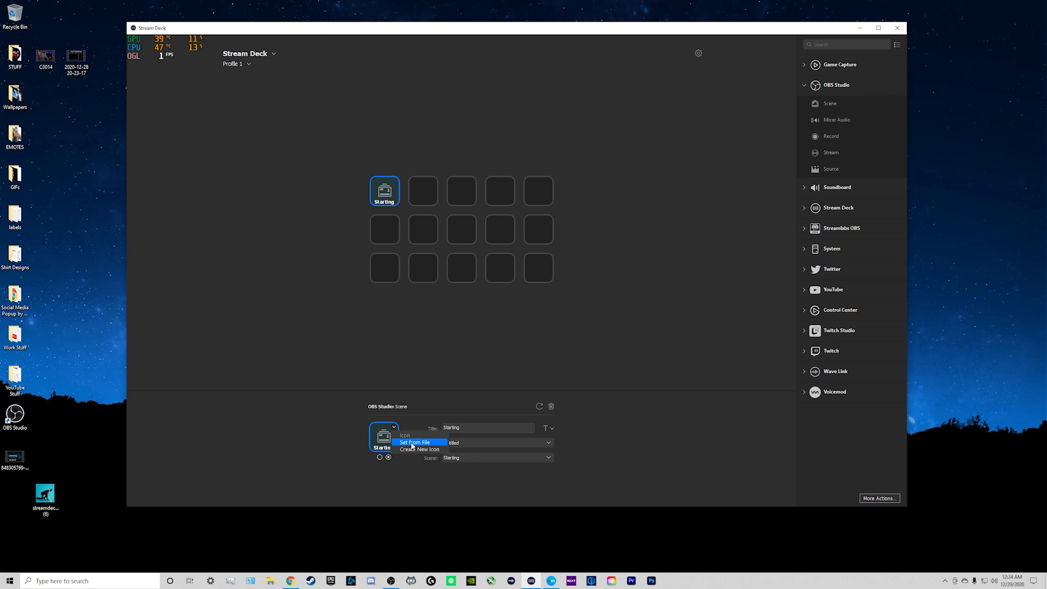
click(412, 443)
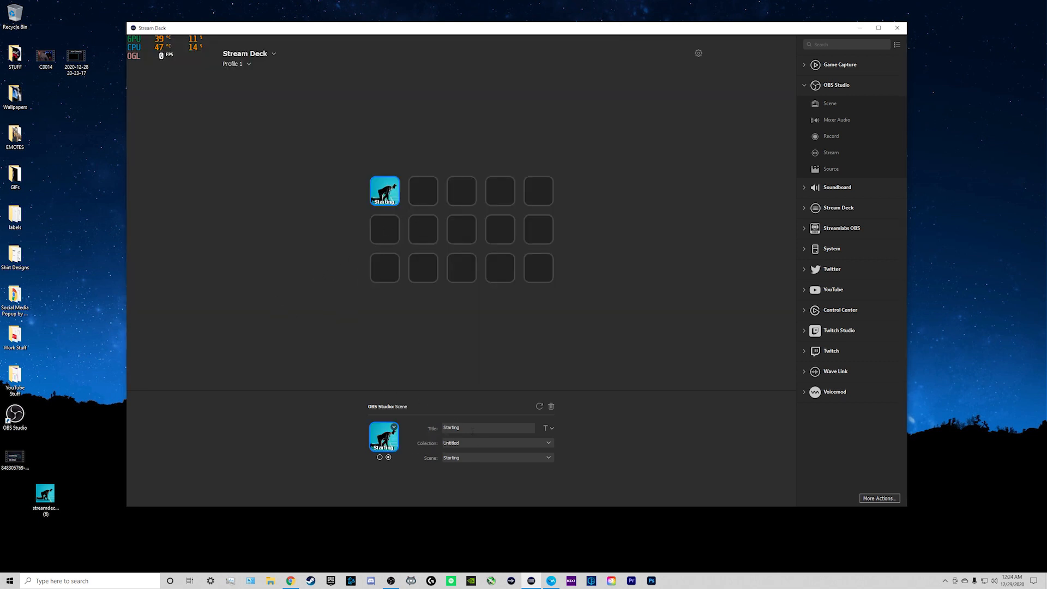
- Clear the title of the first scene key so that only its runner icon is displayed
double_click(464, 425)
key(BackSpace)
click(445, 358)
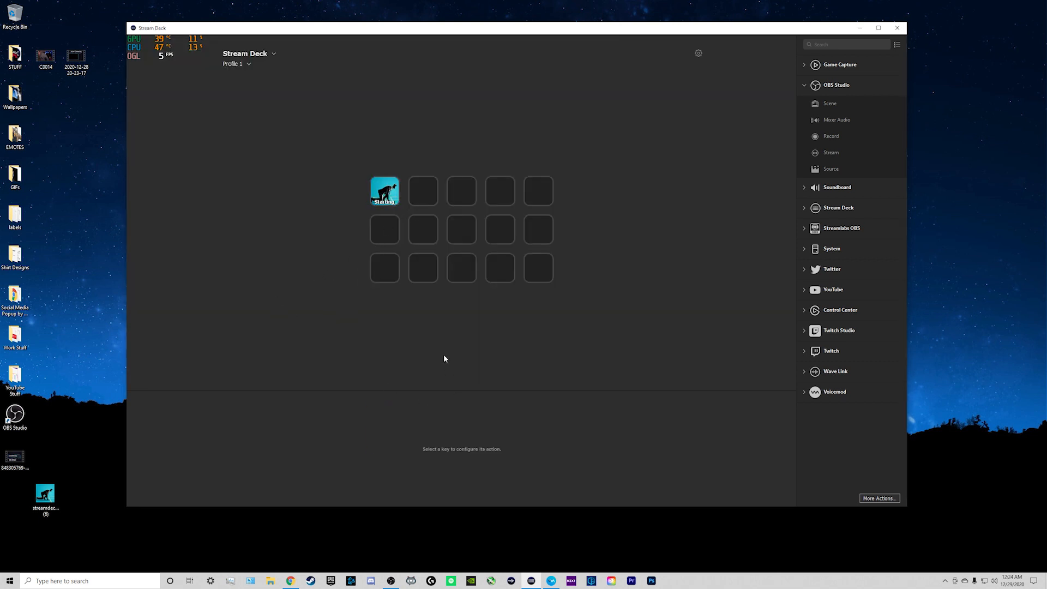
click(386, 198)
key(BackSpace)
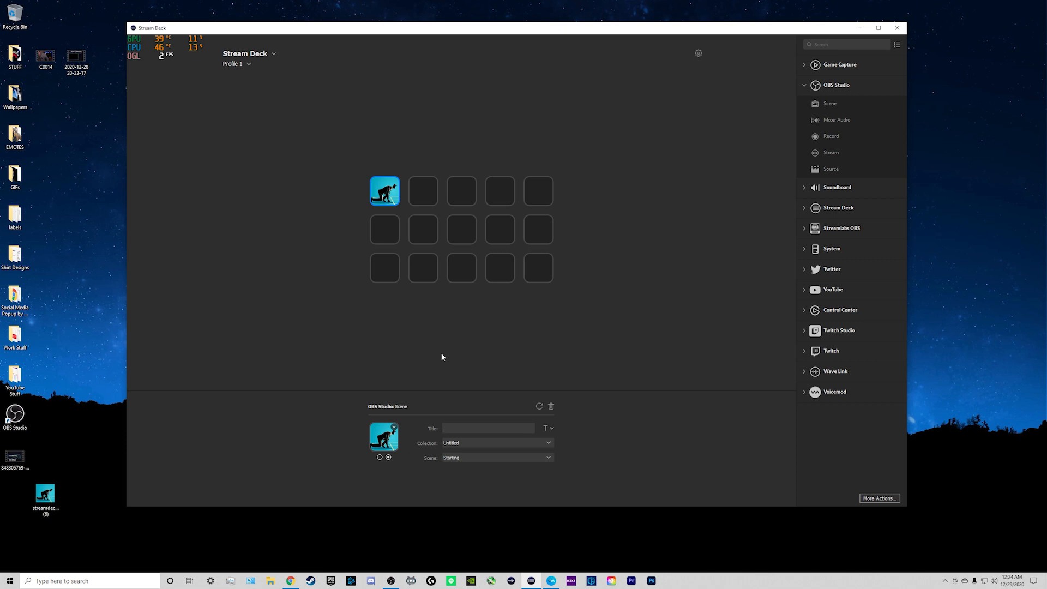
- Copy the runner scene key and paste it onto the second key in the top row
click(420, 192)
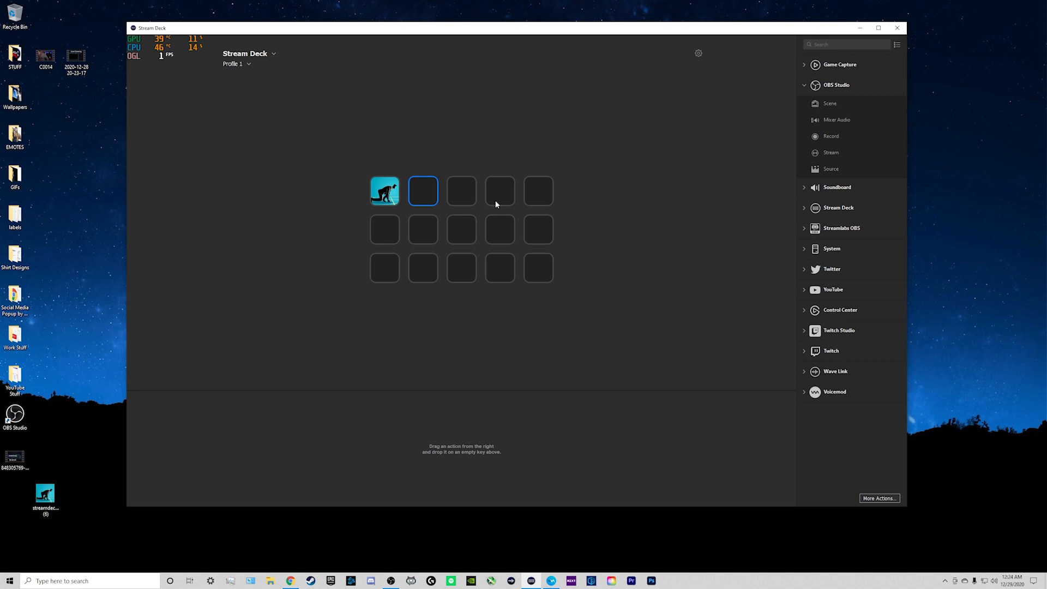
click(390, 192)
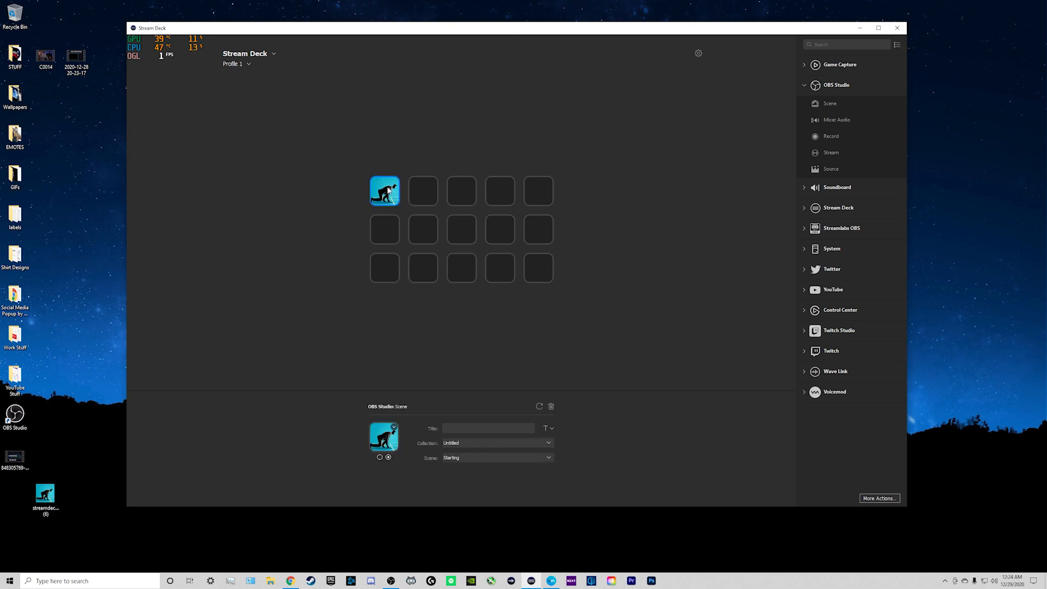
right_click(388, 191)
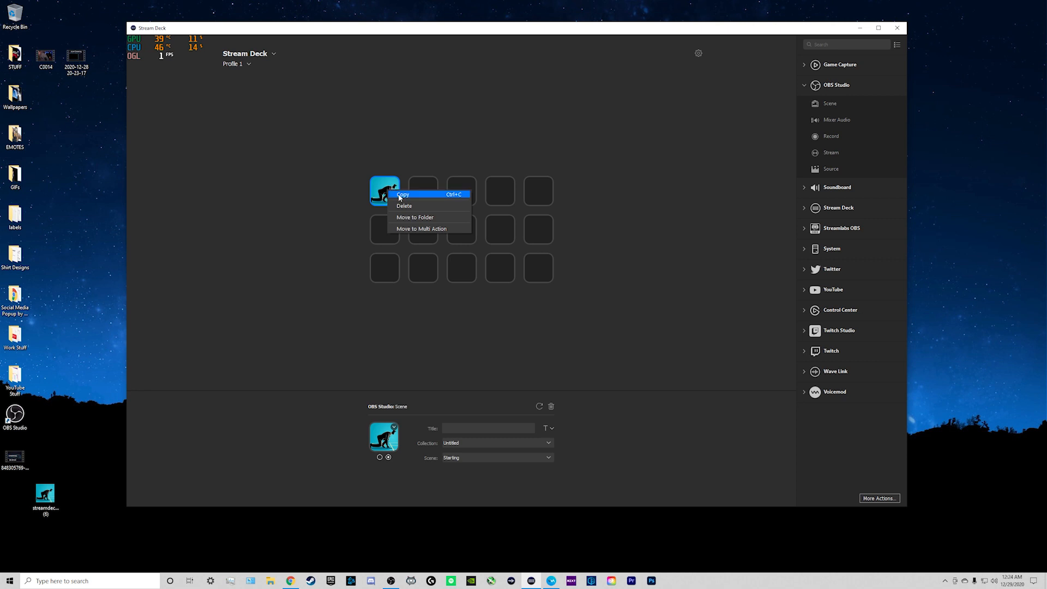
click(399, 197)
click(431, 194)
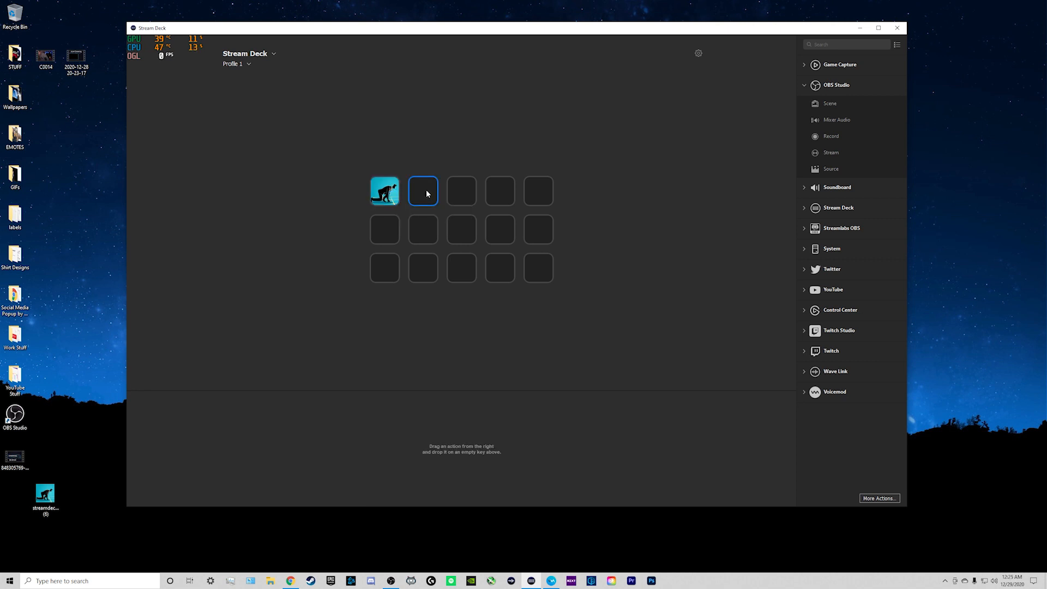
right_click(427, 191)
click(439, 196)
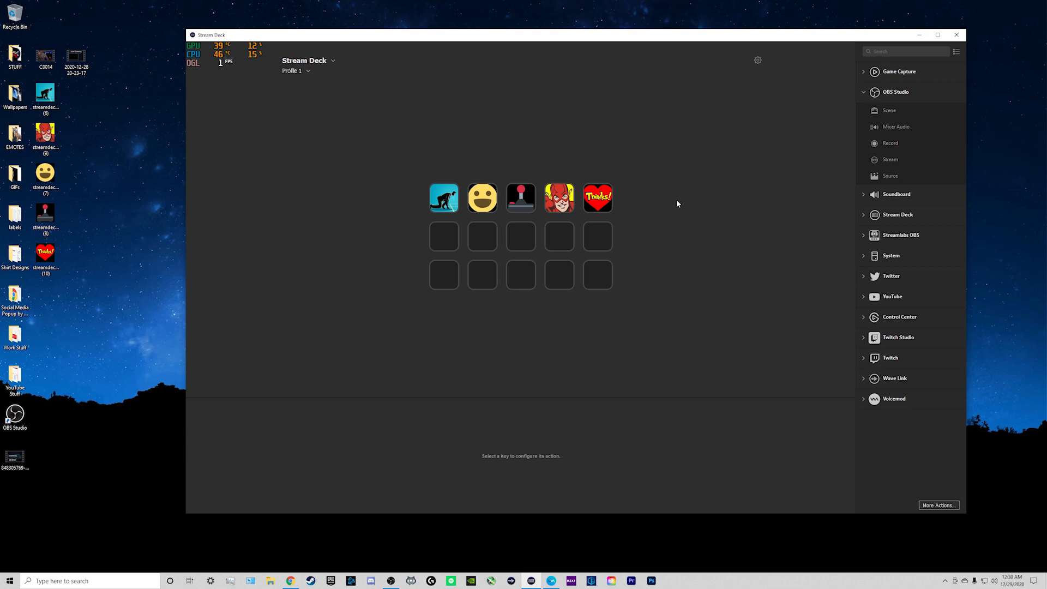
- Assign the Twitch Create Stream Marker action to the first key in the middle row and view its account choices
click(863, 91)
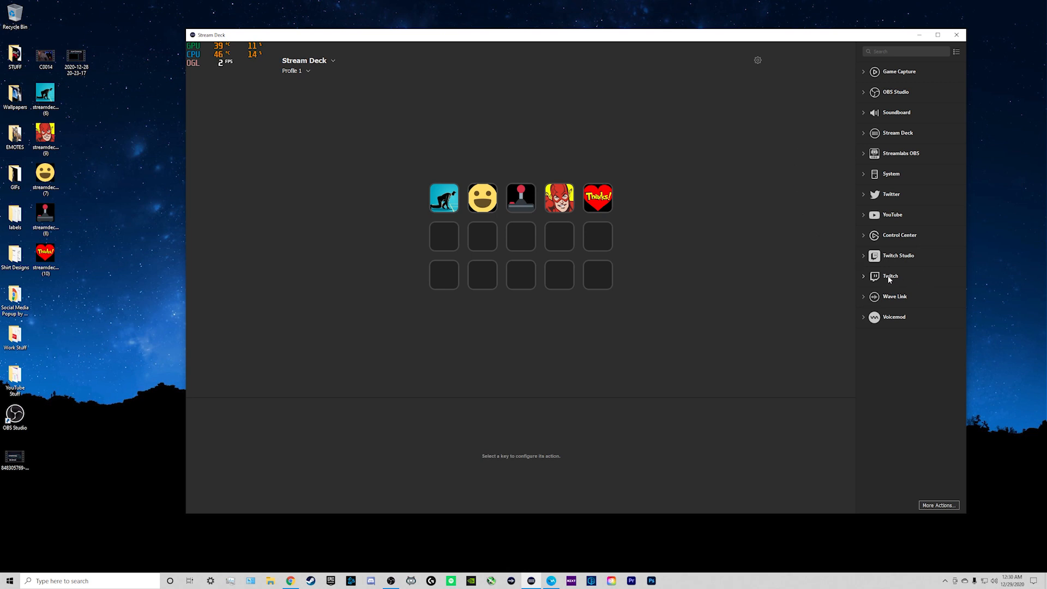
click(862, 276)
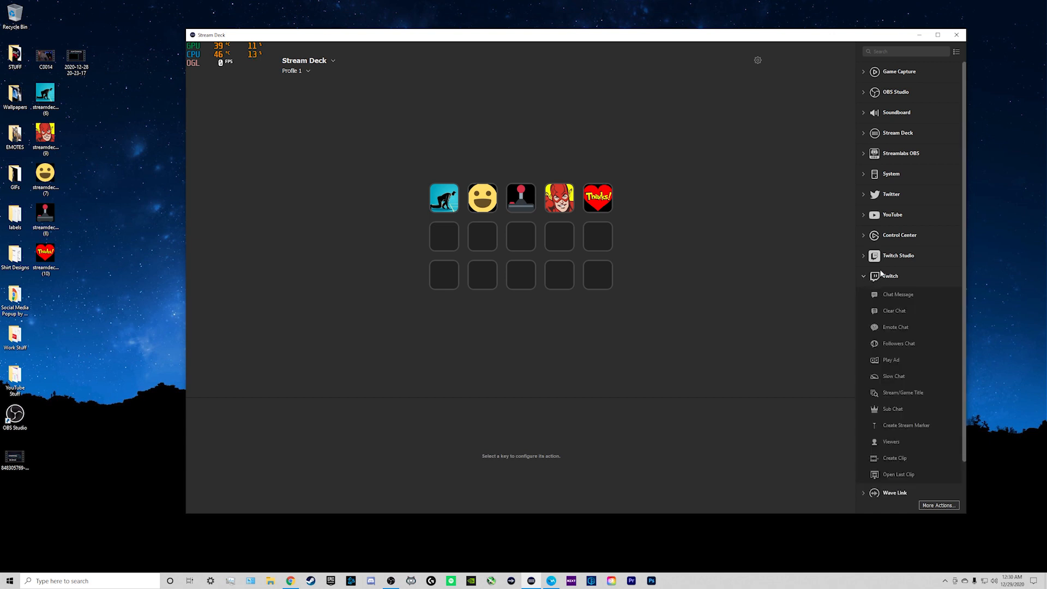
scroll(914, 319, down, 1)
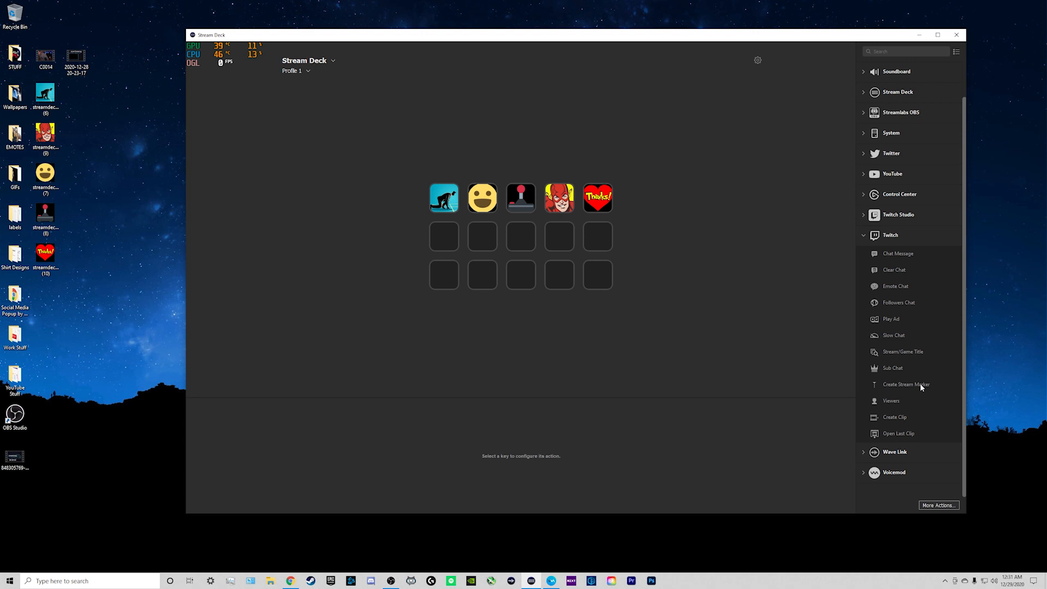
drag(921, 384, 444, 236)
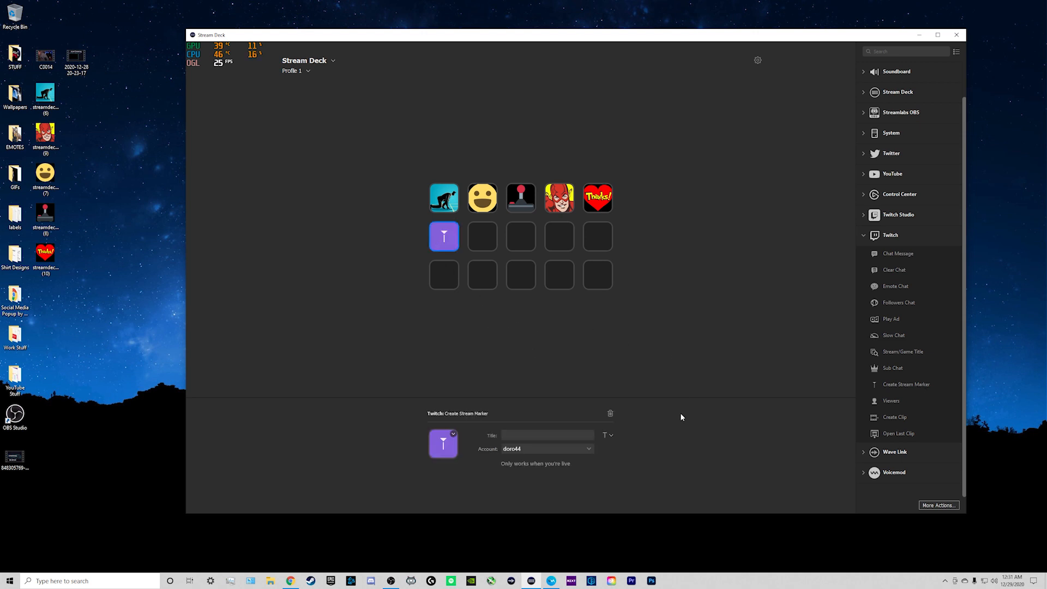
click(589, 450)
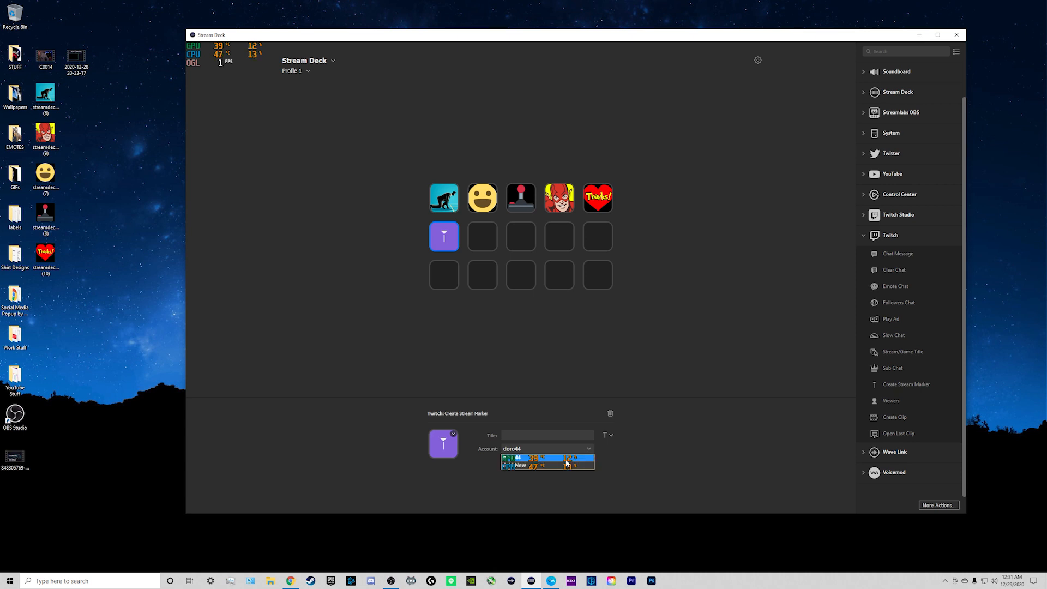
click(641, 451)
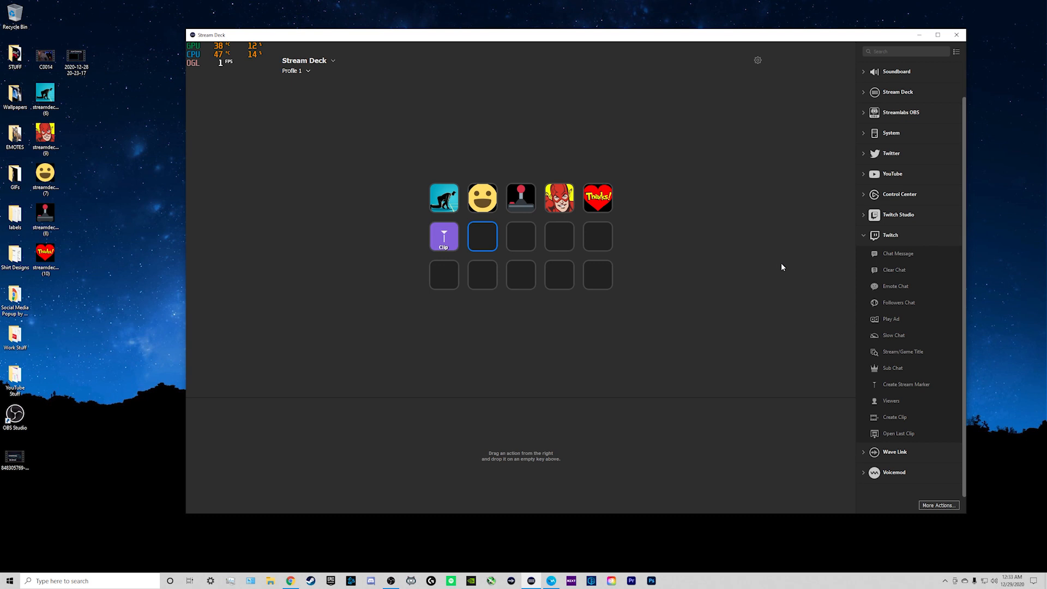
- Add a Twitch Chat Message key second in the middle row, with the message "!hellothere" and the title "hello"
drag(914, 253, 483, 238)
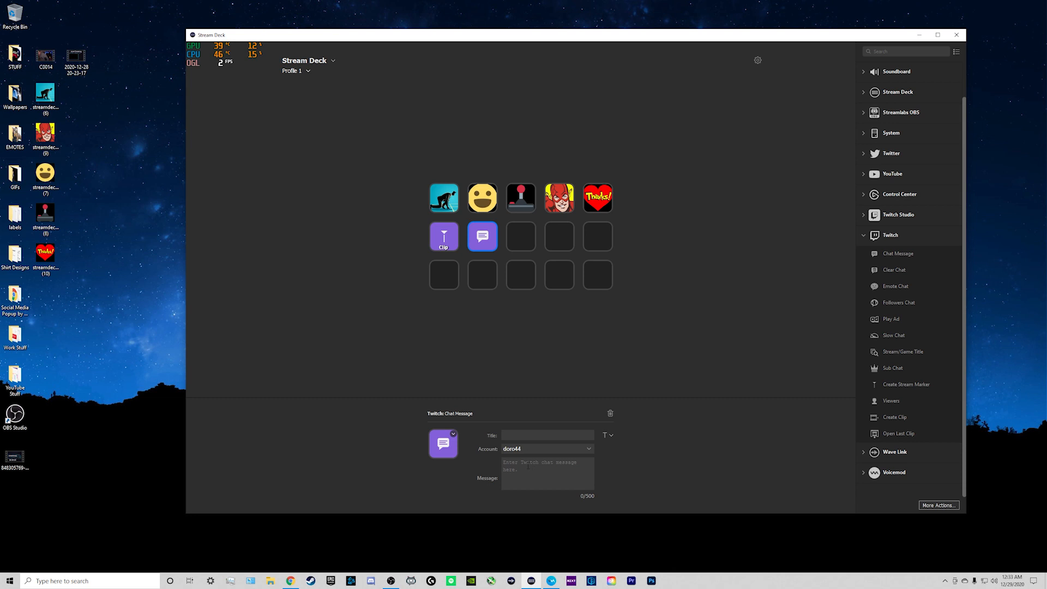
text(!hellothere)
text(hello)
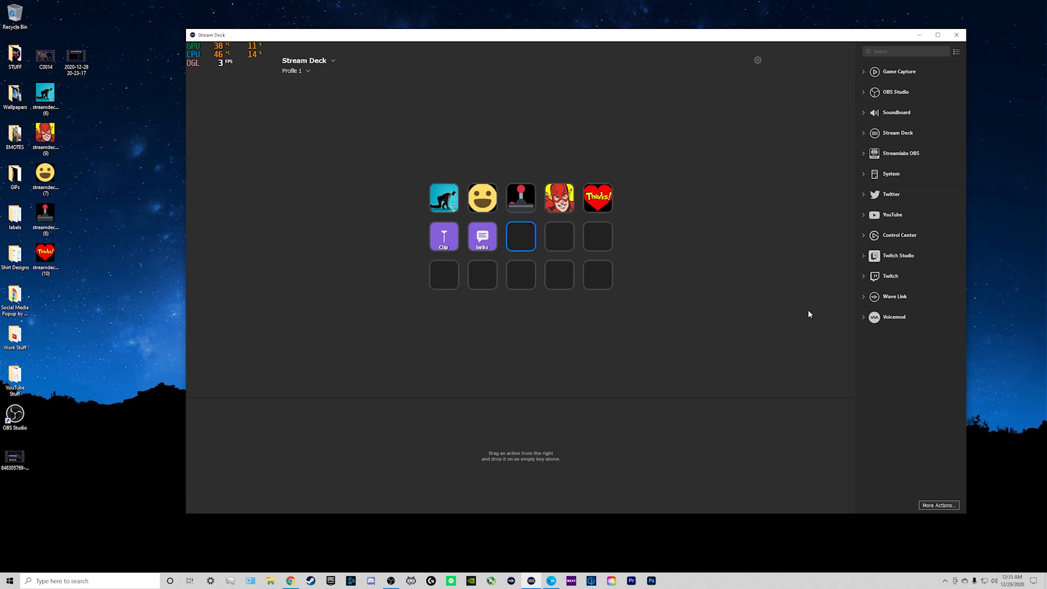
- Expand the Voicemod actions, examine the sounds on the Voicemod app's soundboard, and return to the Stream Deck window
click(866, 318)
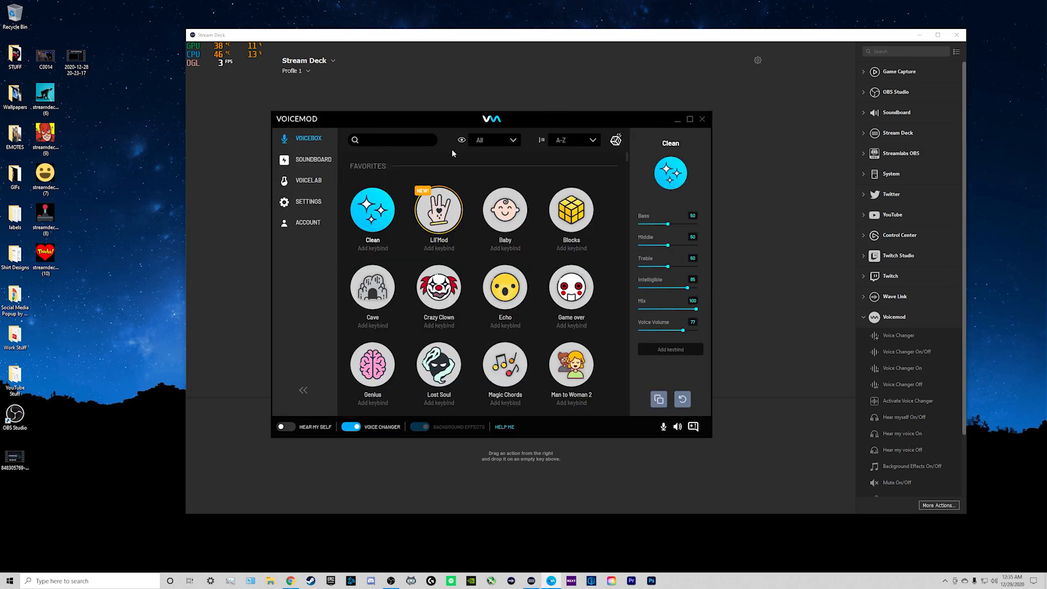
click(307, 161)
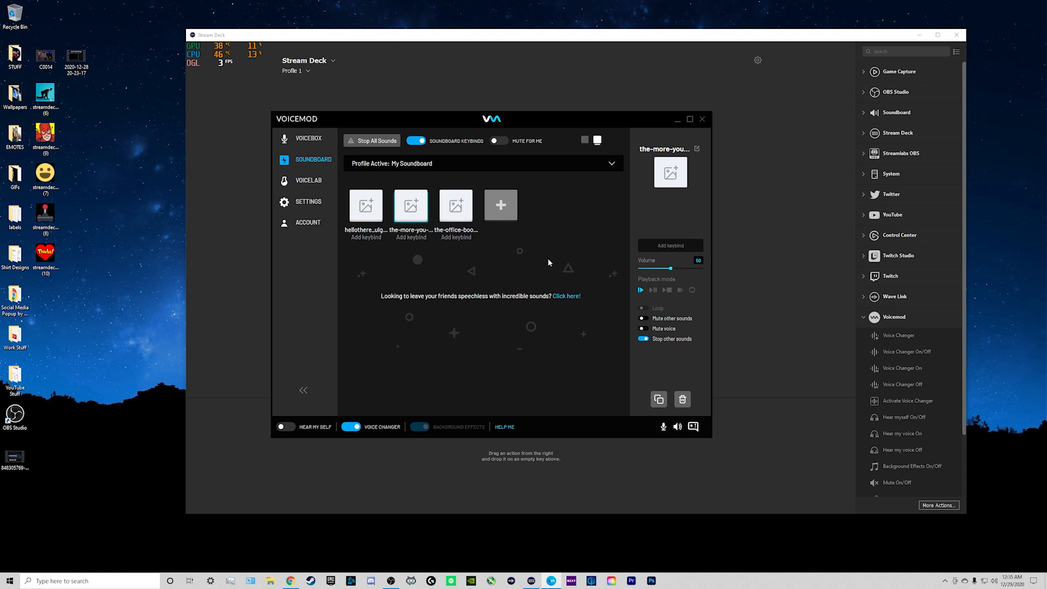
click(784, 333)
- Assign the Voicemod Soundboard action to the third key in the middle row, using the the-office-boom-roasted sound from My Soundboard
scroll(910, 339, down, 3)
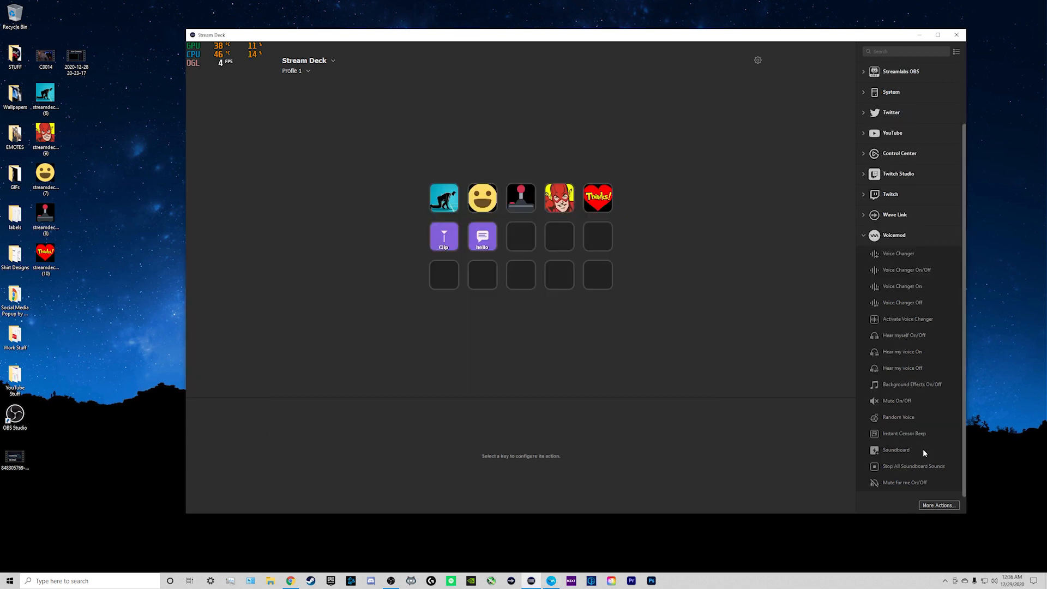
drag(906, 453, 531, 247)
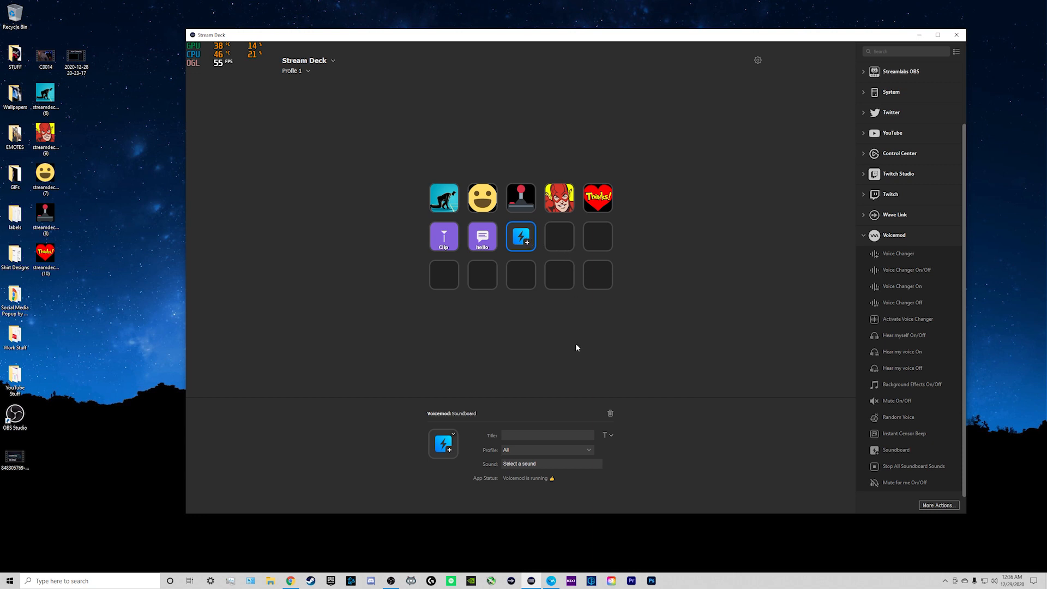
click(584, 463)
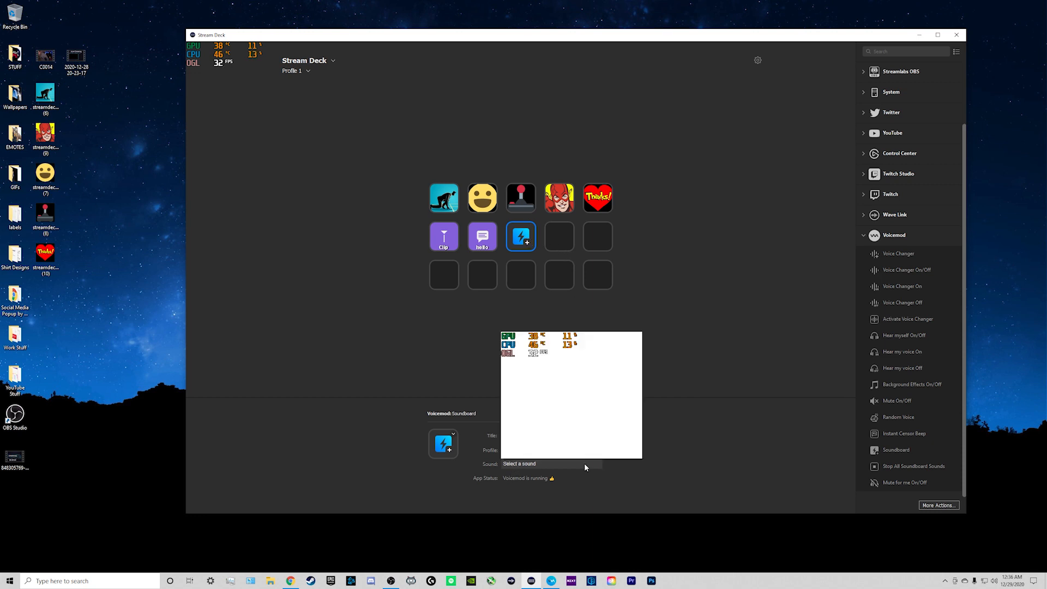
scroll(558, 404, down, 2)
scroll(559, 403, down, 8)
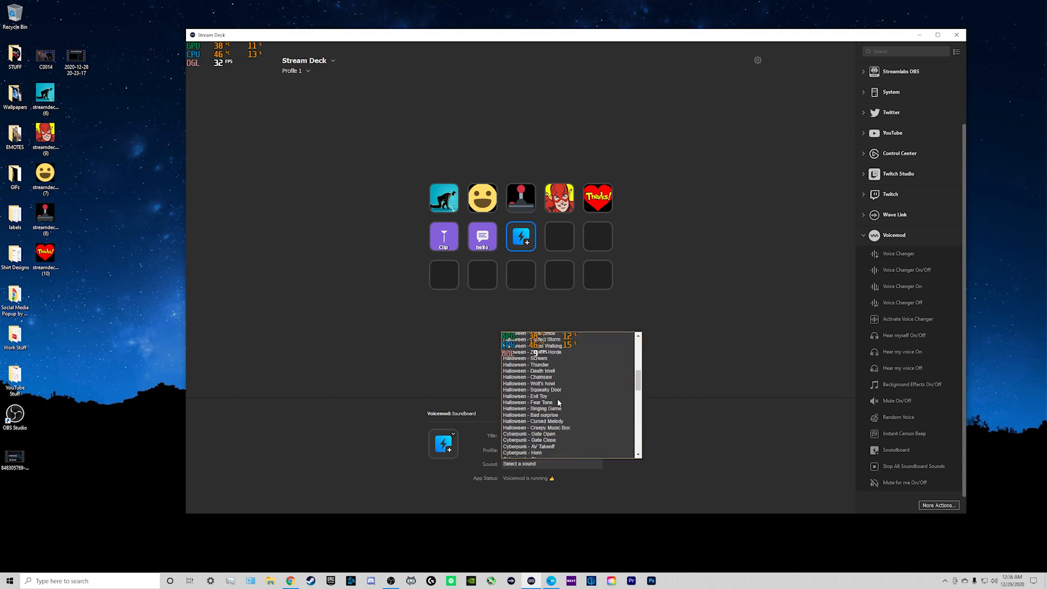
scroll(558, 403, up, 10)
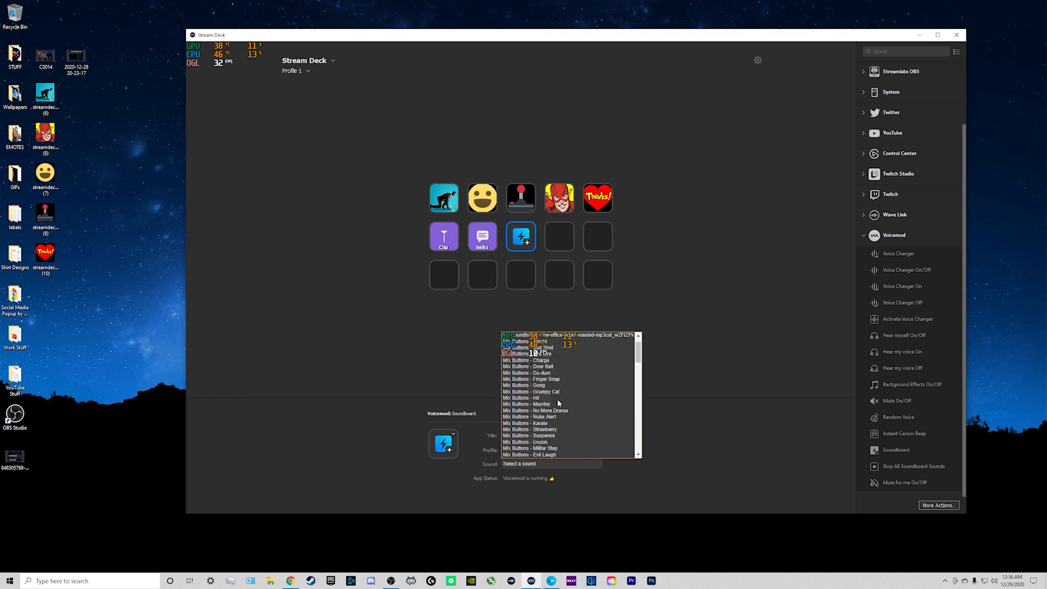
click(578, 354)
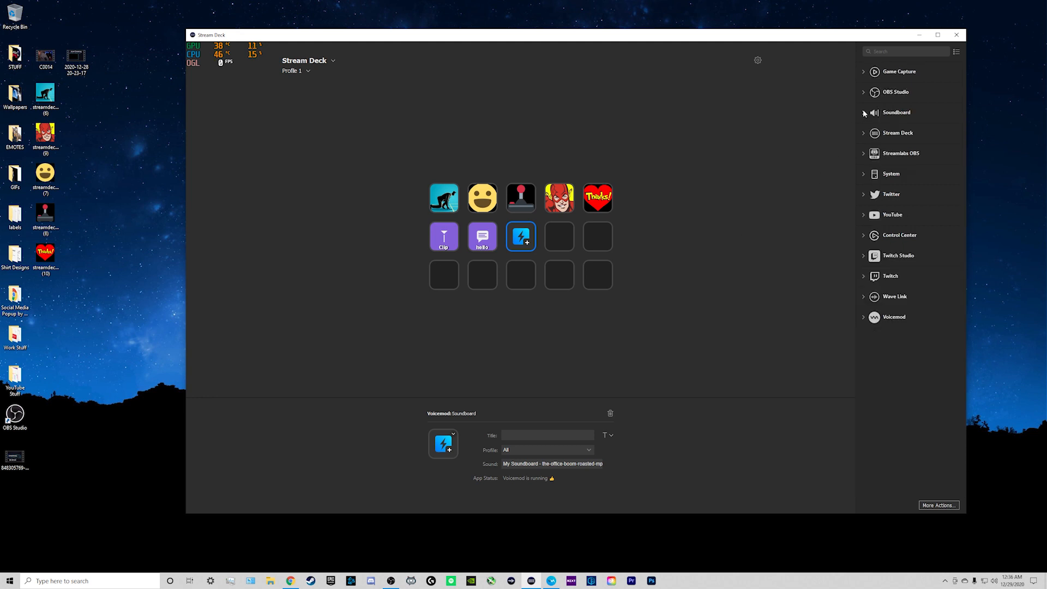
- Assign the Soundboard Play Audio action to the fourth key in the middle row with the file anime-wow-sound-effect.mp3
click(864, 114)
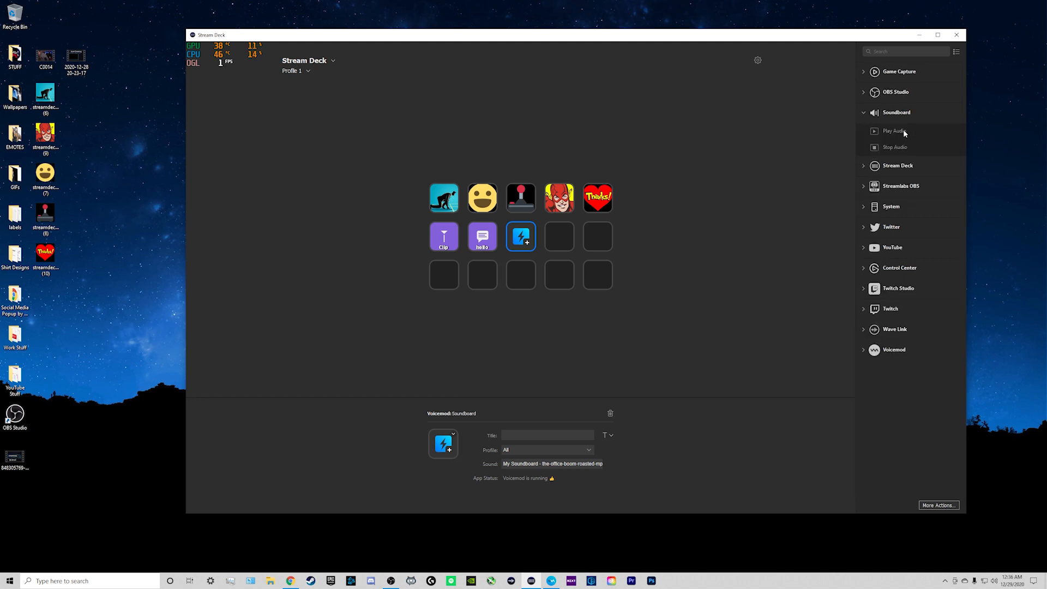
drag(909, 133, 559, 238)
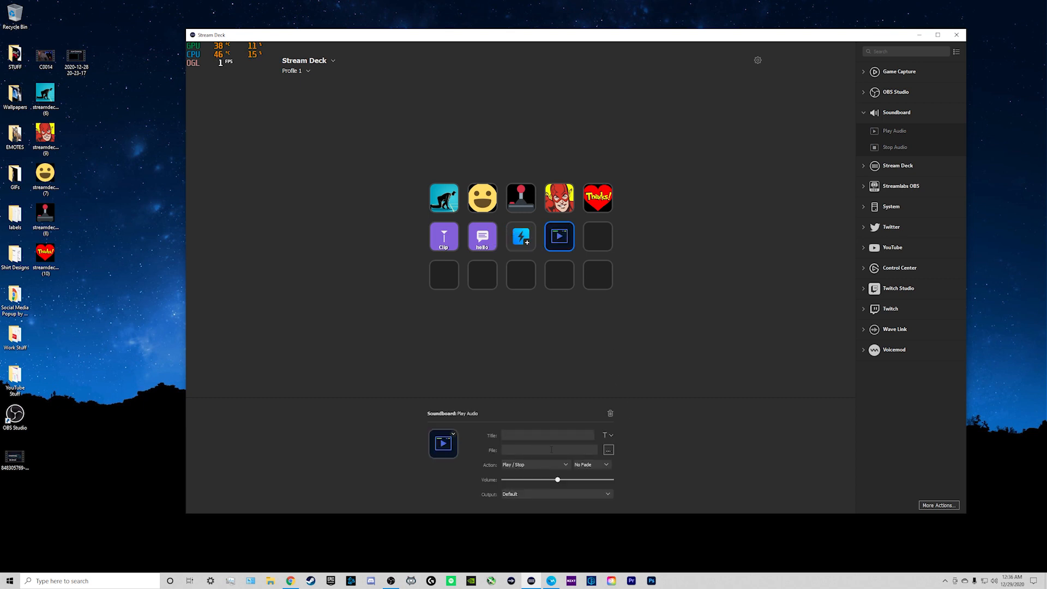
click(608, 451)
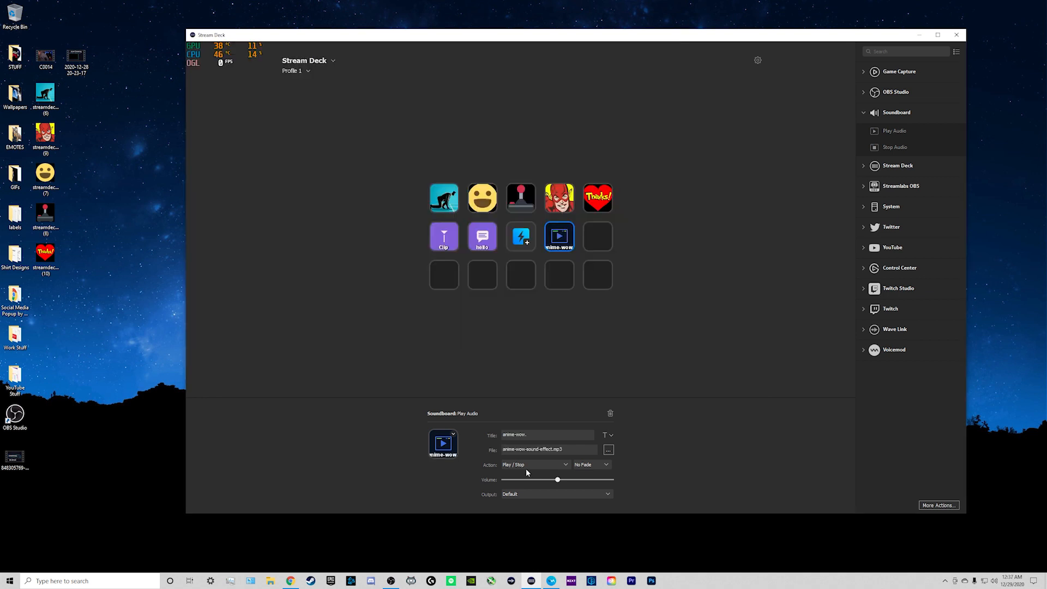
click(538, 466)
click(545, 472)
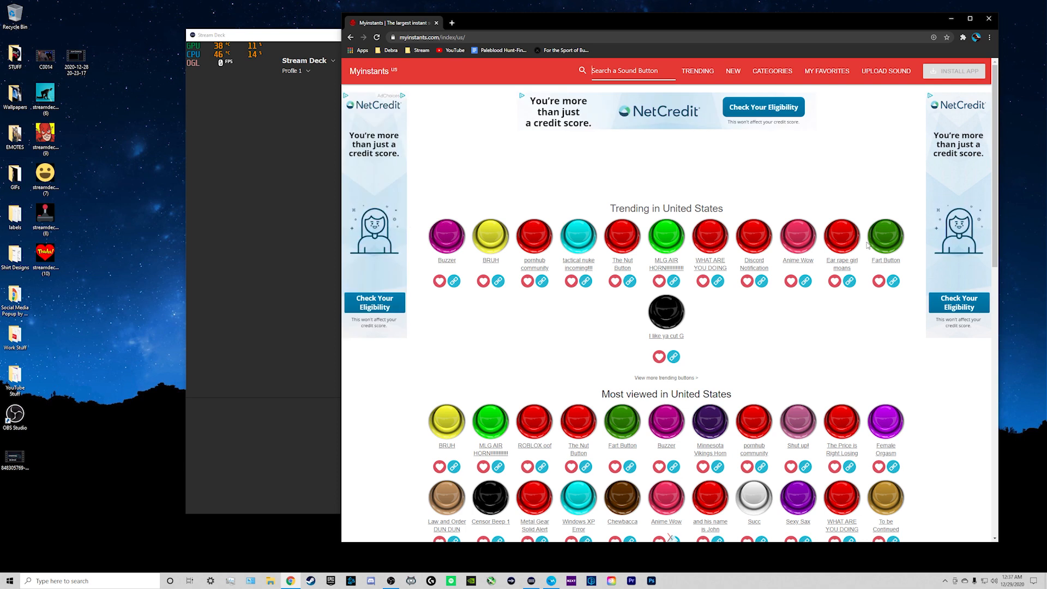
- Browse the trending and most viewed sound buttons on the Myinstants website and open the Anime Wow sound
scroll(813, 311, down, 2)
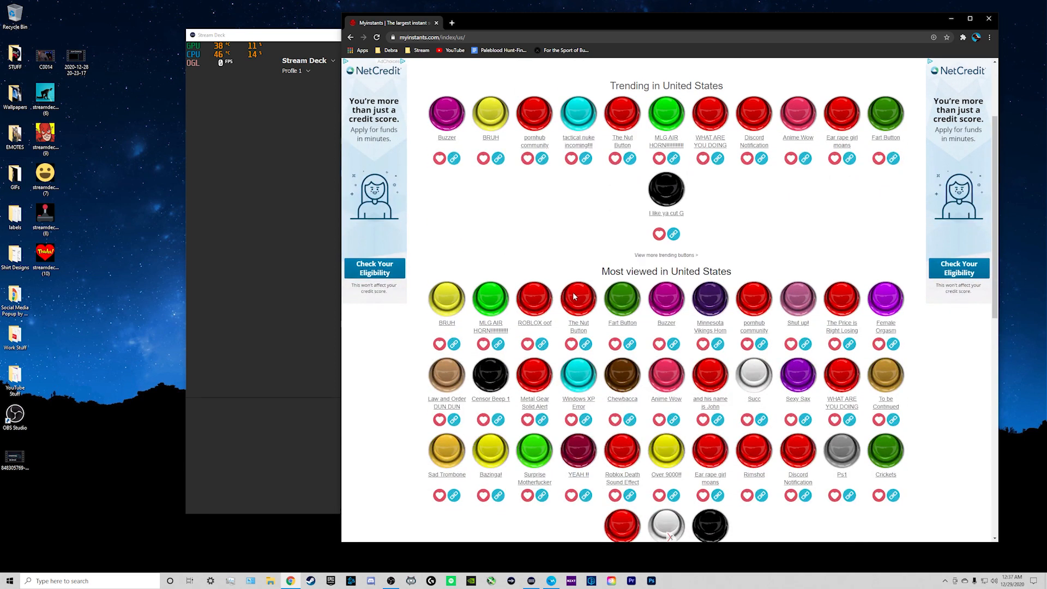
scroll(574, 296, up, 1)
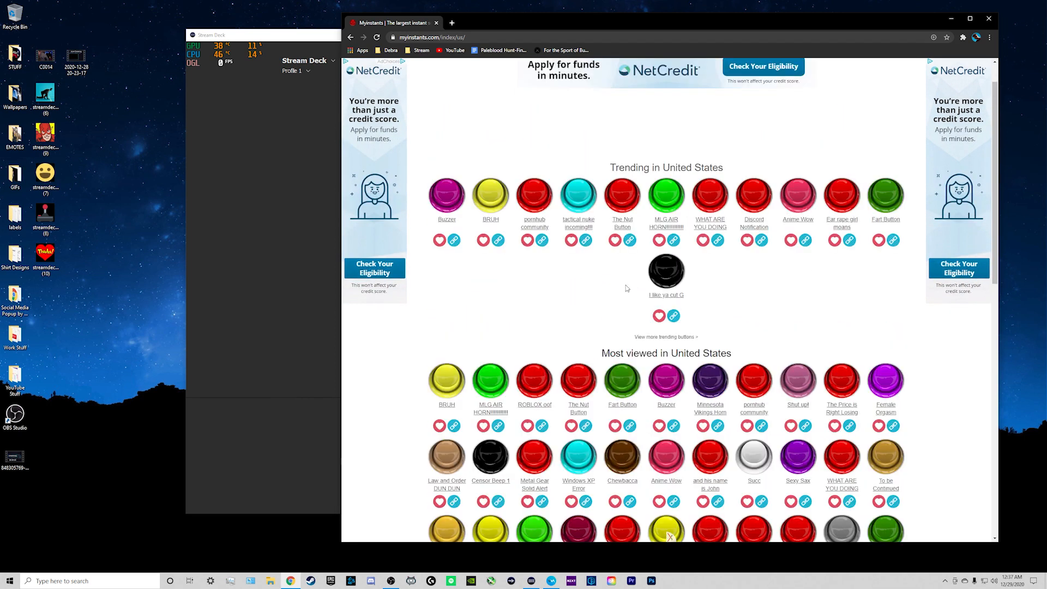
click(802, 219)
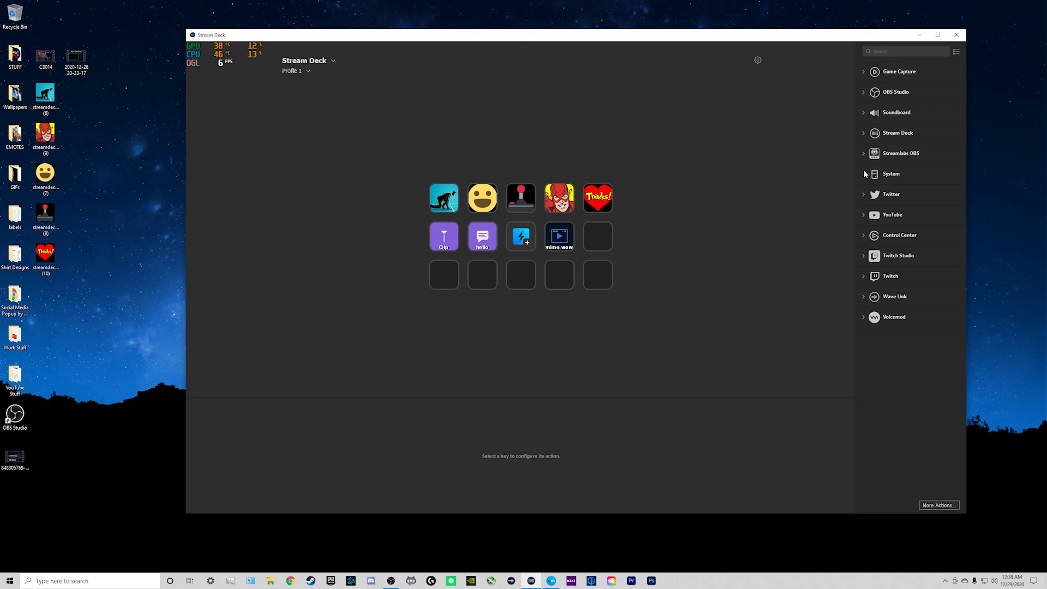
click(864, 174)
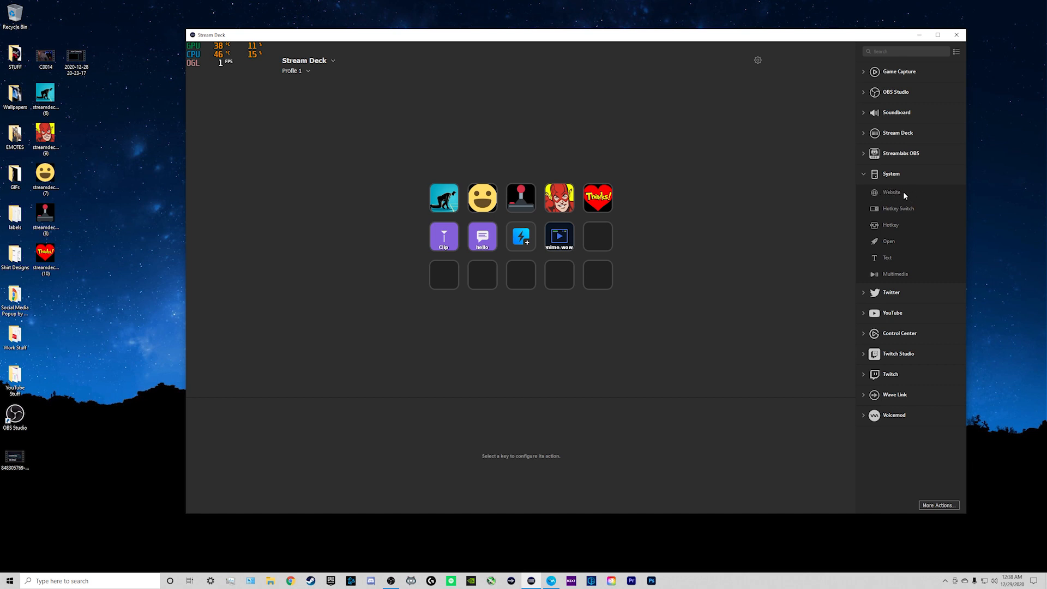
drag(900, 192, 599, 238)
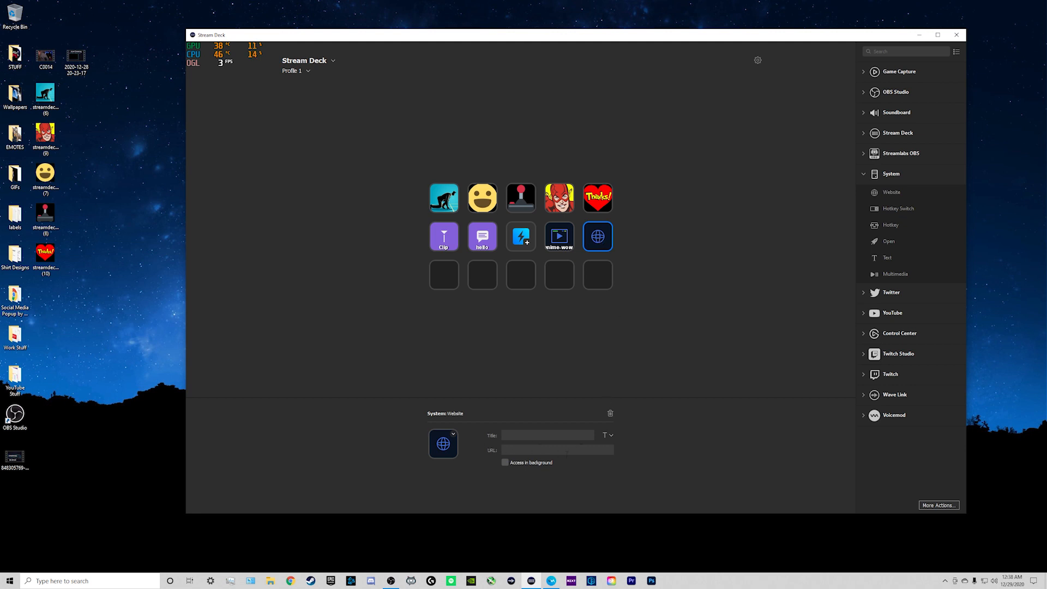
key(ctrl+v)
click(639, 378)
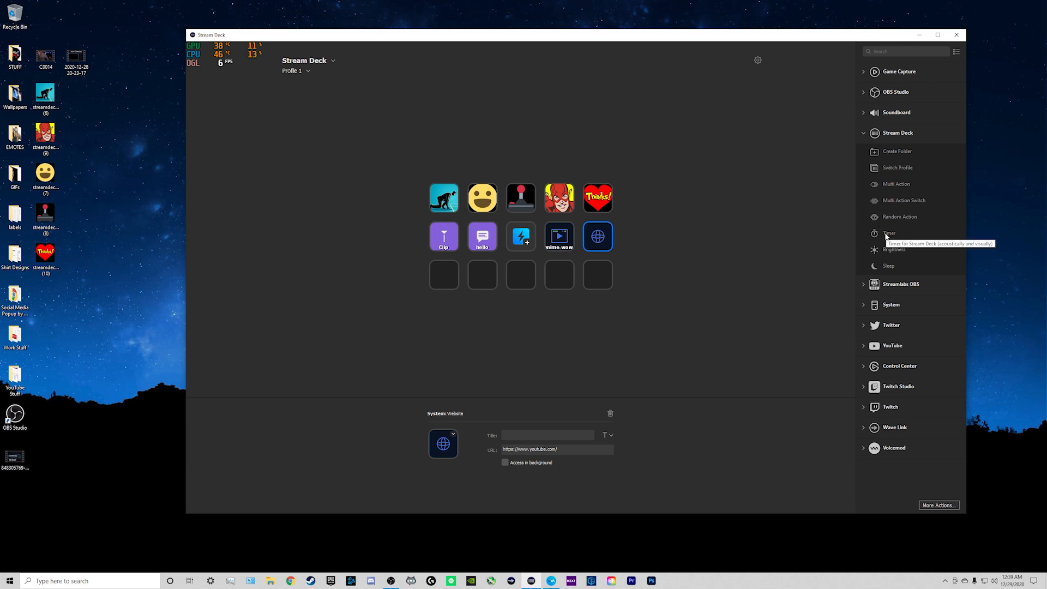
- Add a Timer key first and a Multi Action key second in the bottom row
drag(888, 234, 440, 280)
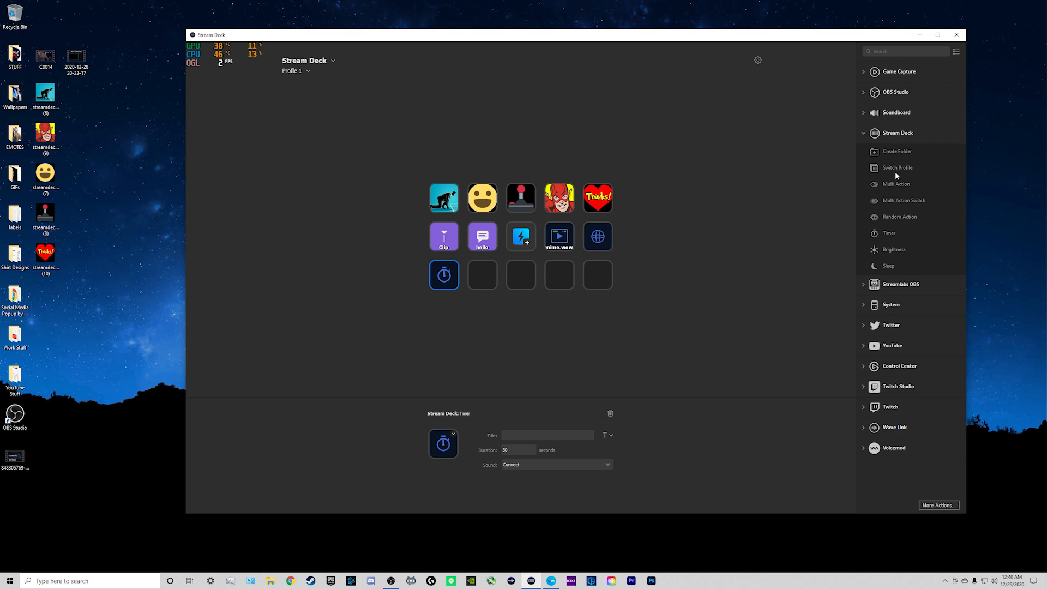
drag(911, 184, 477, 276)
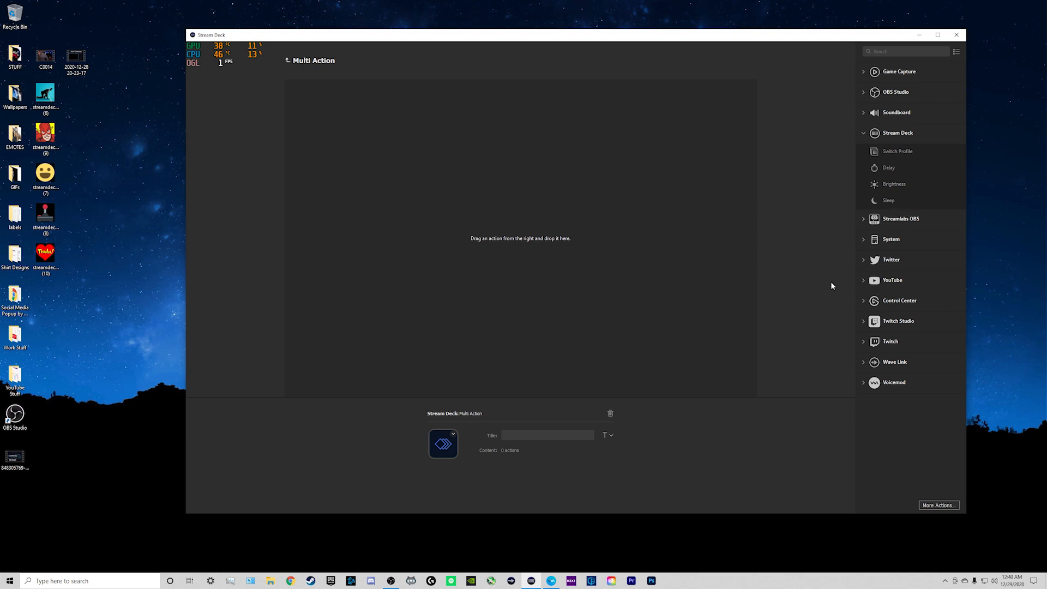
- Build the multi action from an OBS Studio Scene set to In-Game, a System Website and a Soundboard Play Audio action, and return to the profile's keys
click(864, 92)
drag(889, 110, 571, 183)
click(554, 465)
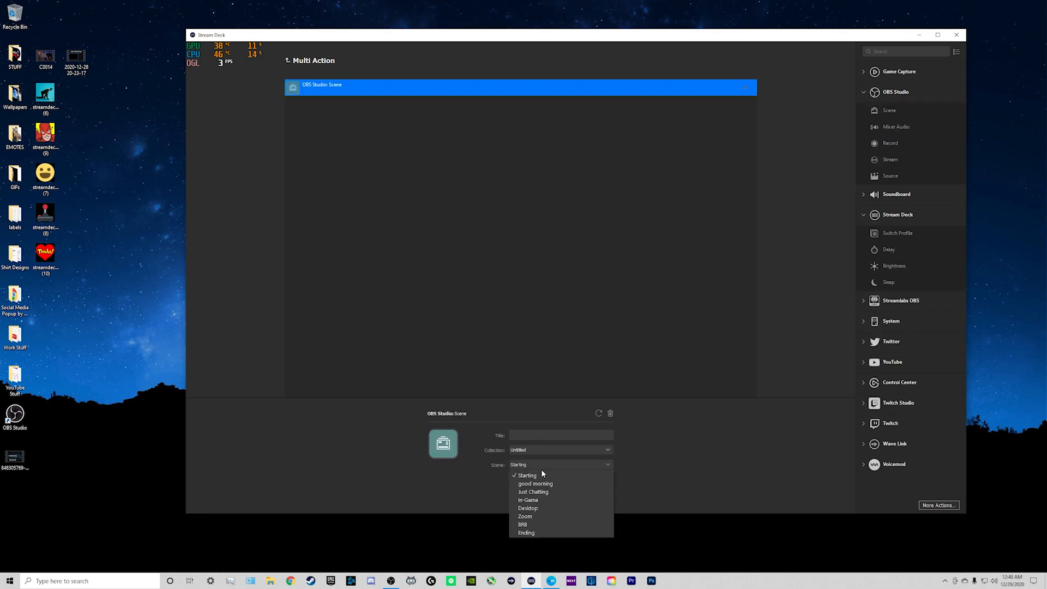
click(528, 500)
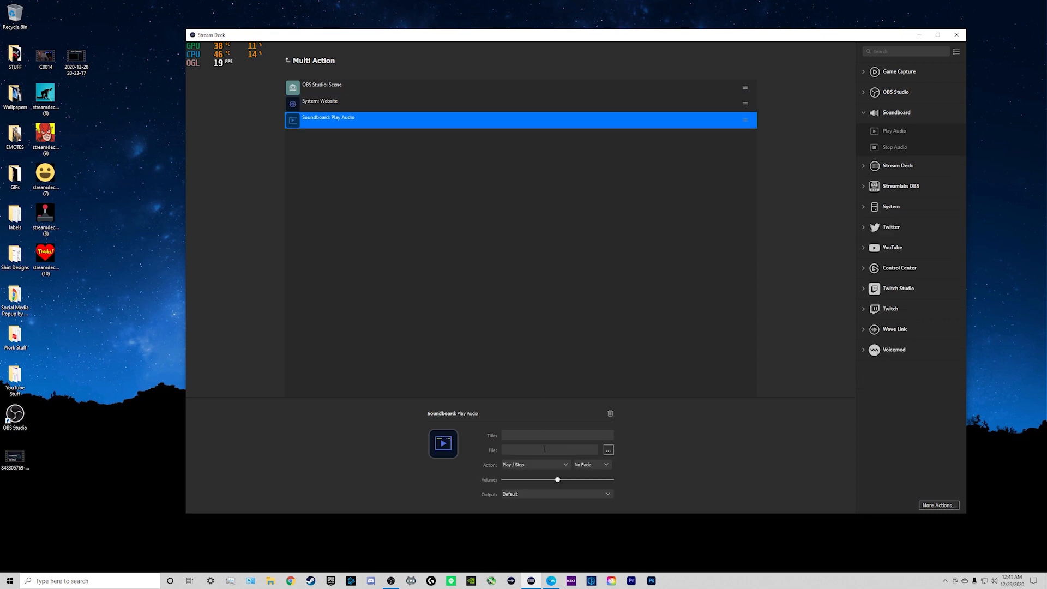
click(609, 450)
click(288, 61)
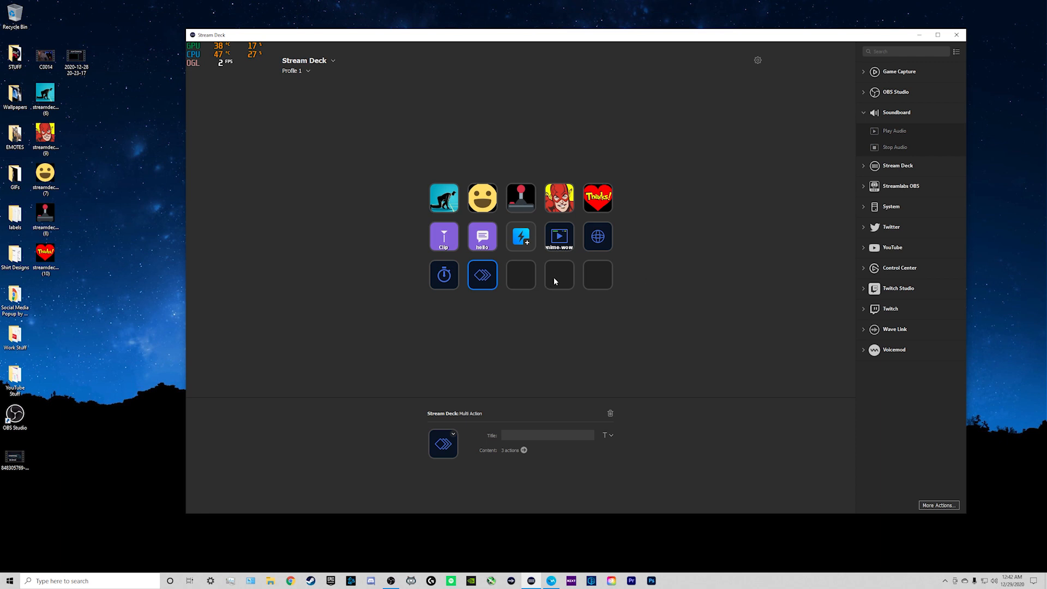
- Assign the Switch Profile action to the fifth key in the bottom row of Profile 1
click(599, 277)
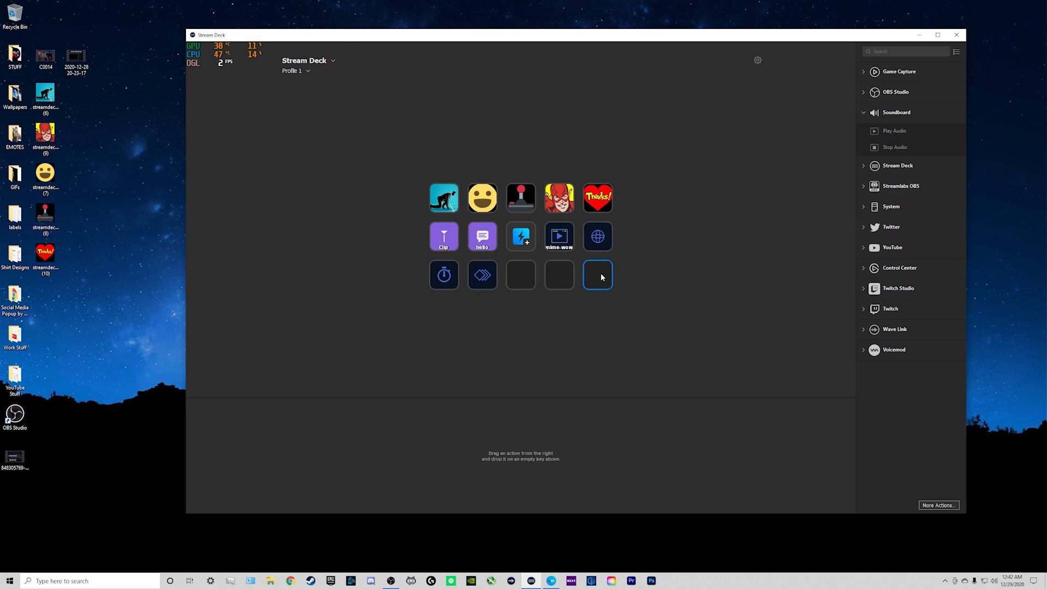
click(864, 112)
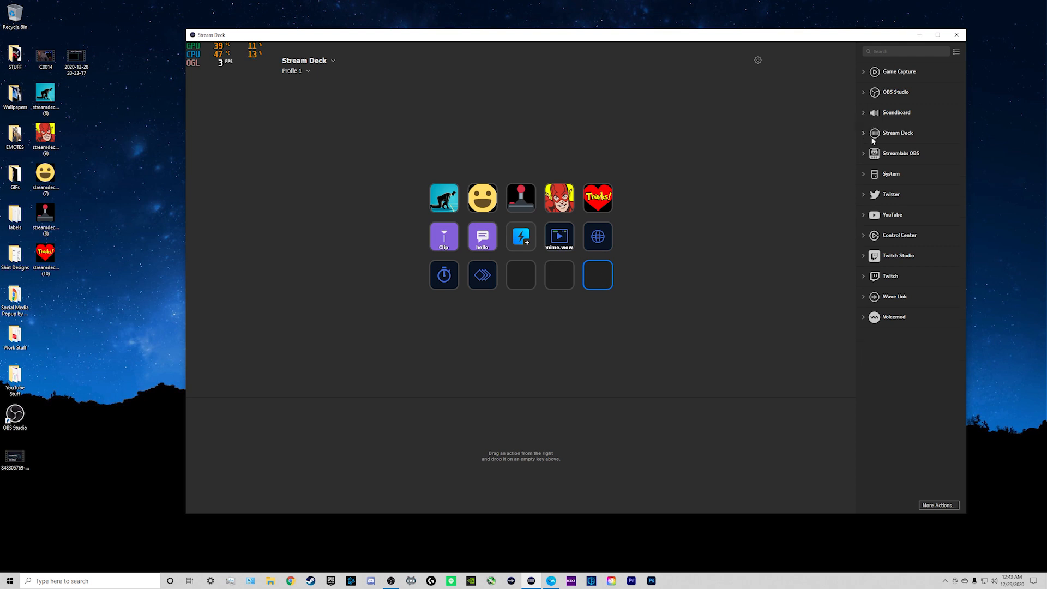
click(862, 132)
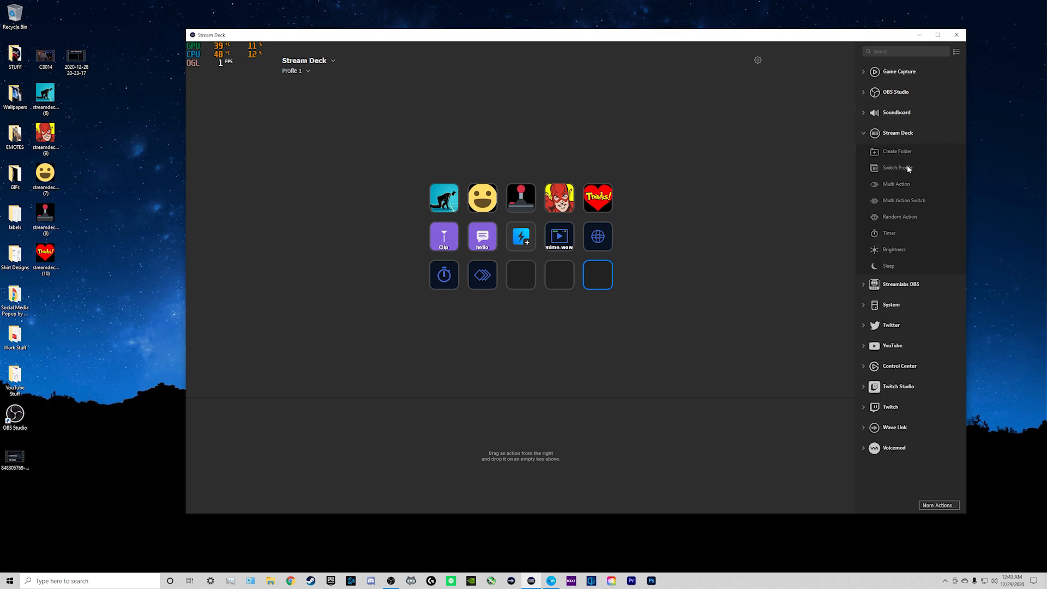
drag(907, 166, 597, 281)
- Create a new Stream Deck profile and switch back to Profile 1
click(304, 71)
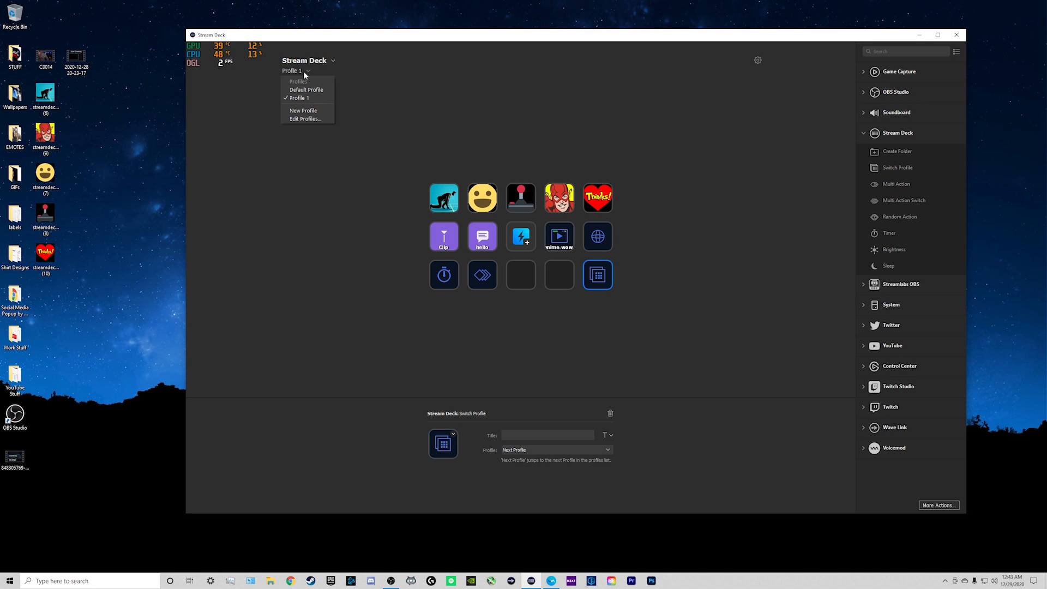
click(308, 111)
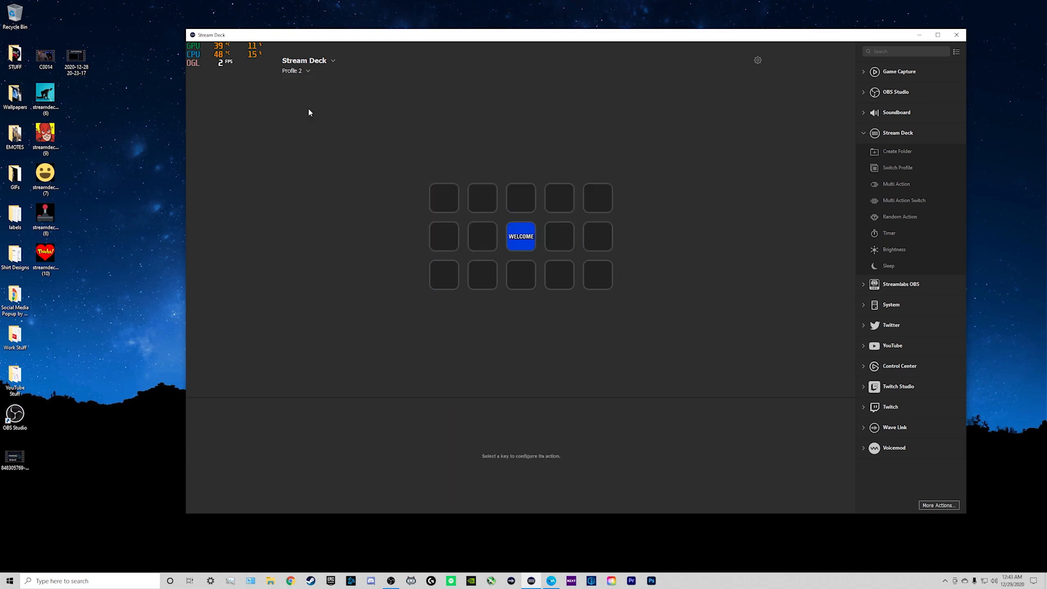
click(309, 71)
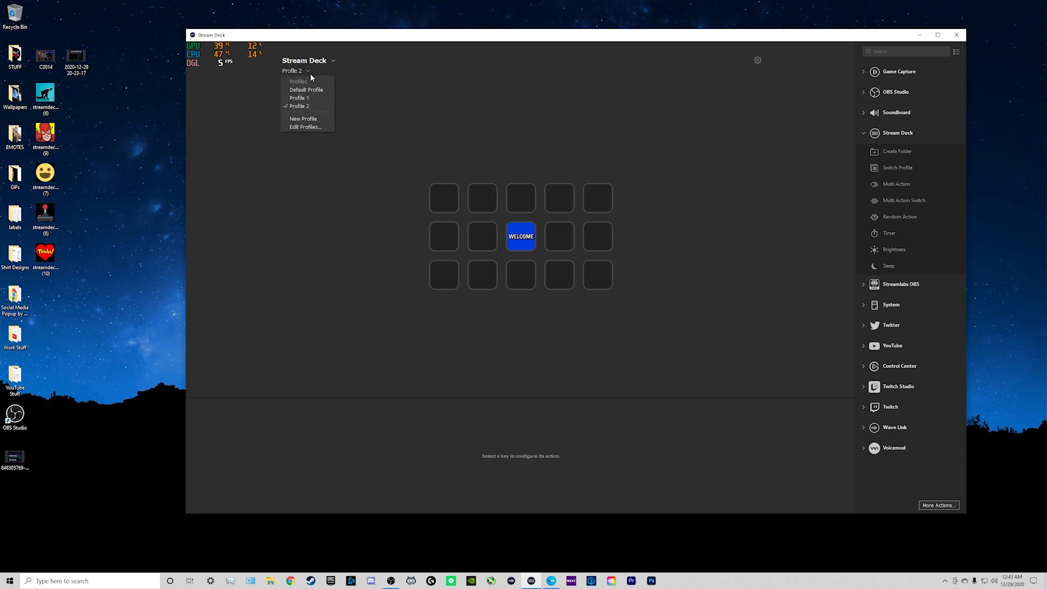
click(308, 98)
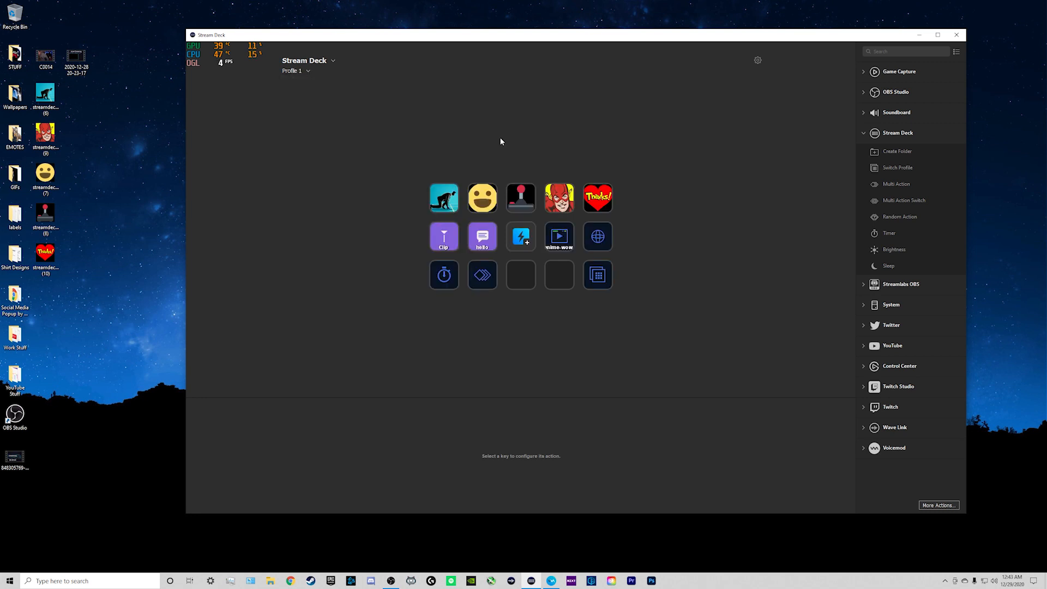
- Set the target of the Switch Profile key in the bottom row to Profile 2
click(602, 280)
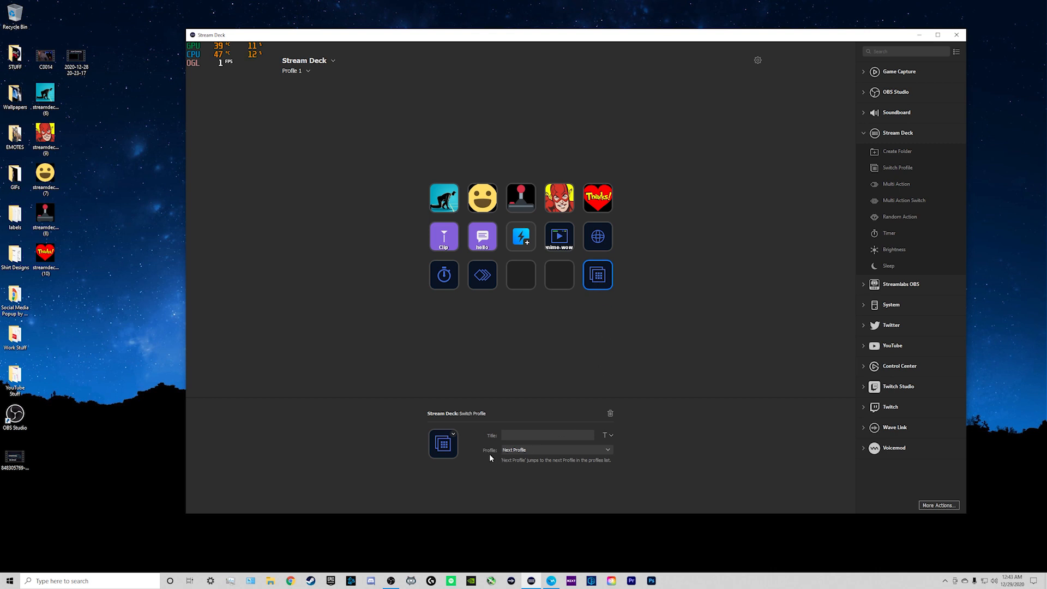
click(582, 450)
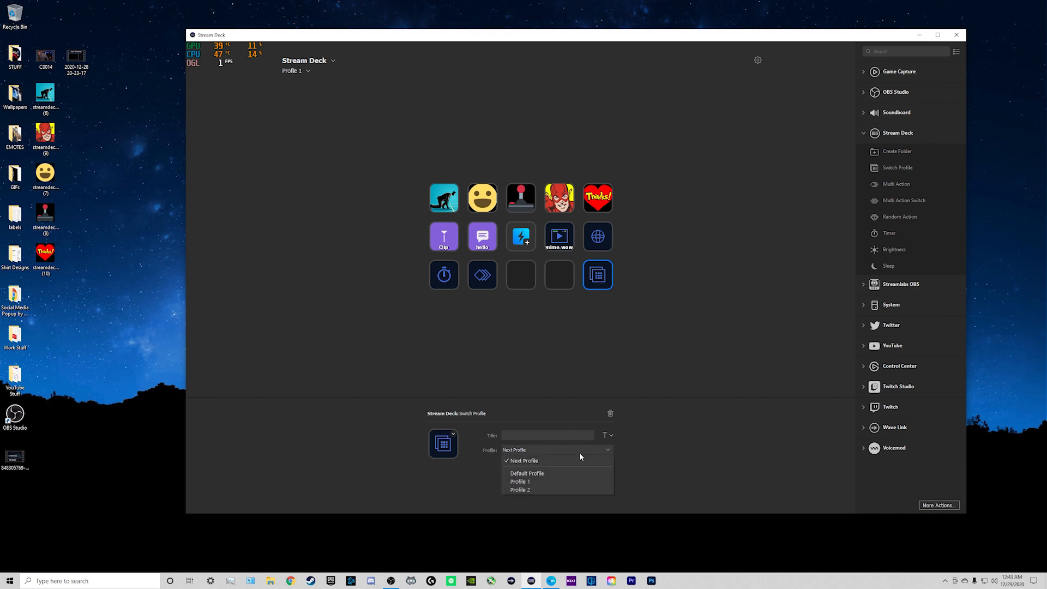
click(552, 490)
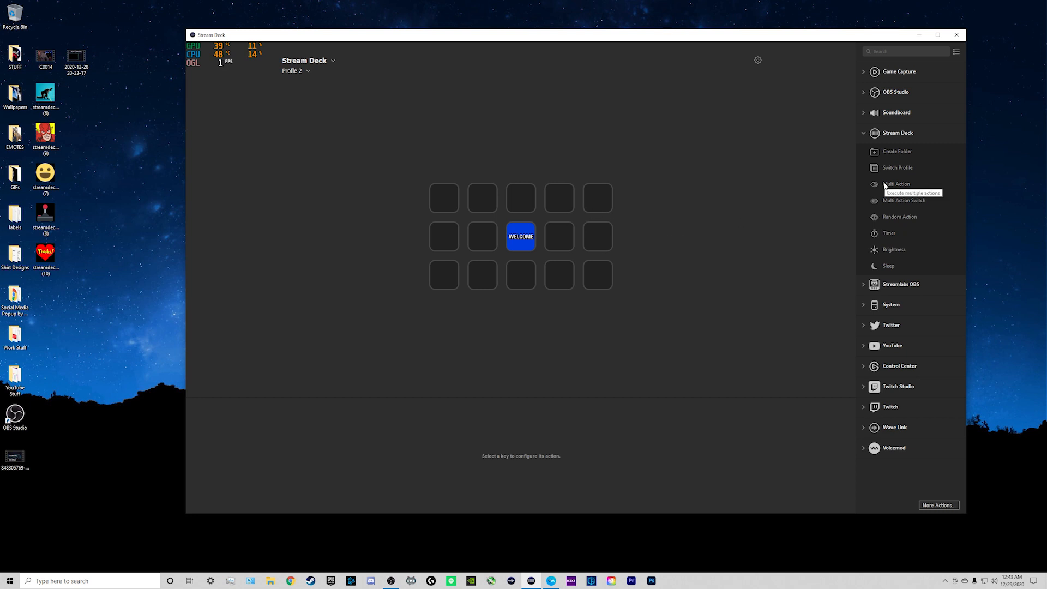
- Add a Switch Profile key first in the top row of Profile 2, with Profile 1 as its target
drag(894, 168, 446, 203)
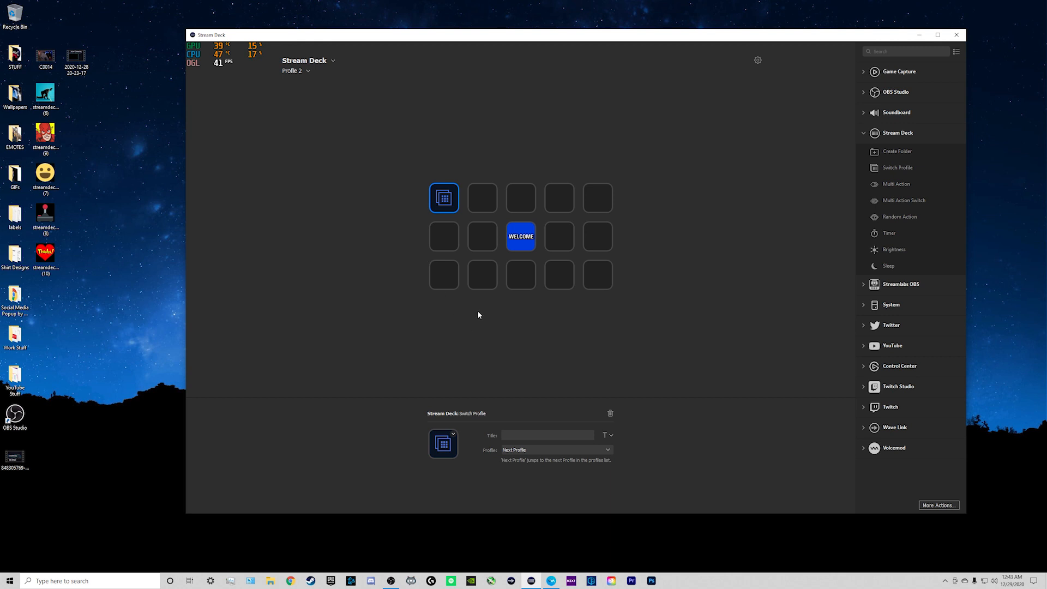
click(556, 448)
click(539, 482)
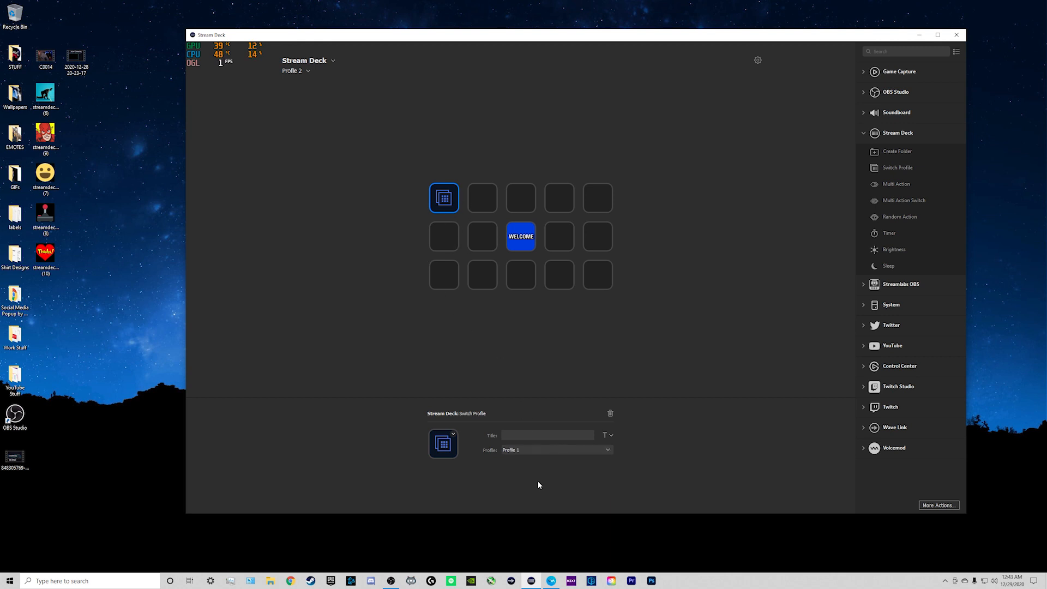